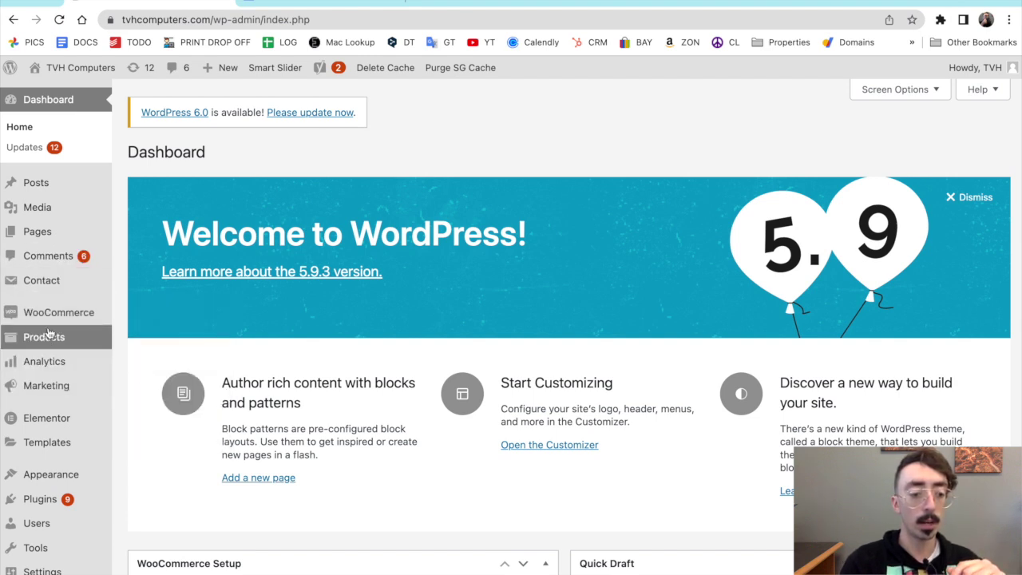
# Start a new WooCommerce product from the Products > Add New flyout
pyautogui.moveTo(56, 318)
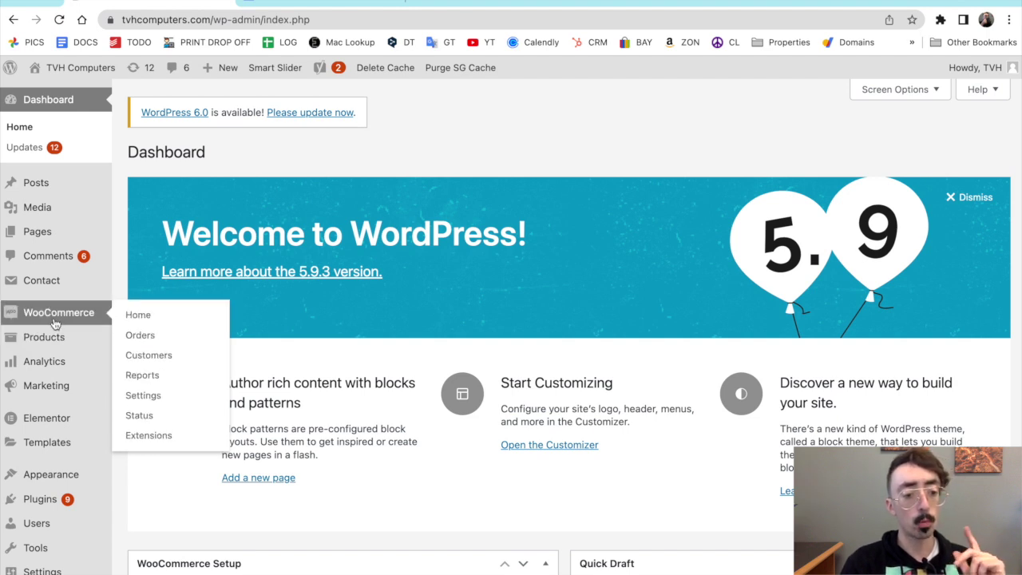
pyautogui.moveTo(48, 342)
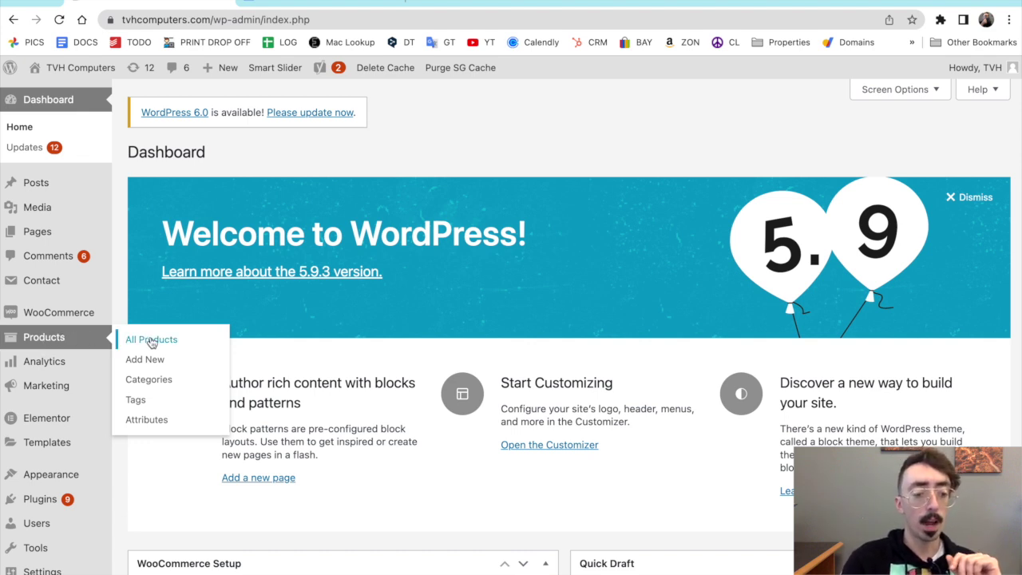
pyautogui.click(150, 365)
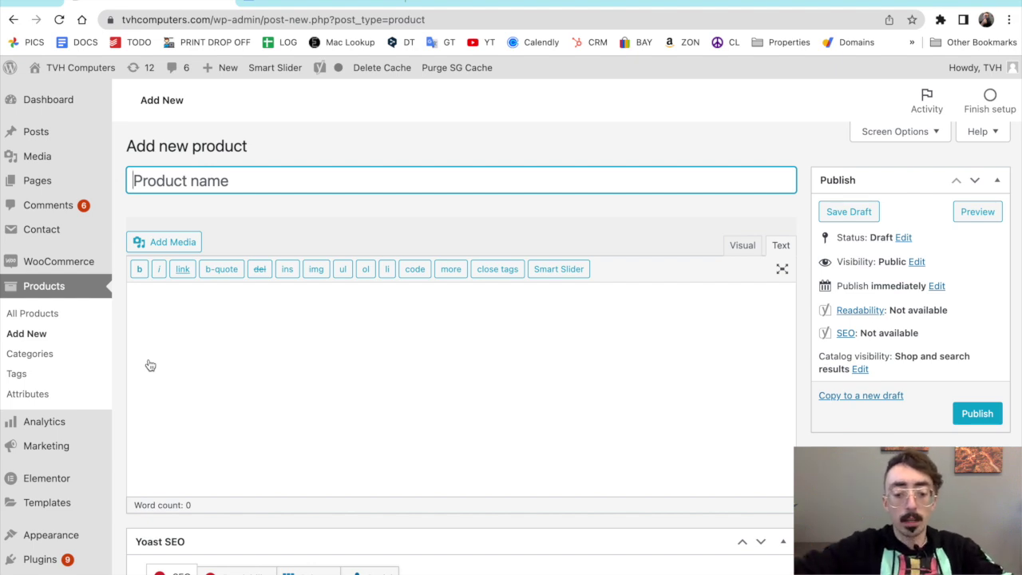
# Title the product 'Refurbished HP Laptop - 15" Intel Core i7 8gb ram SSD', fixing typos
pyautogui.write('Ma')
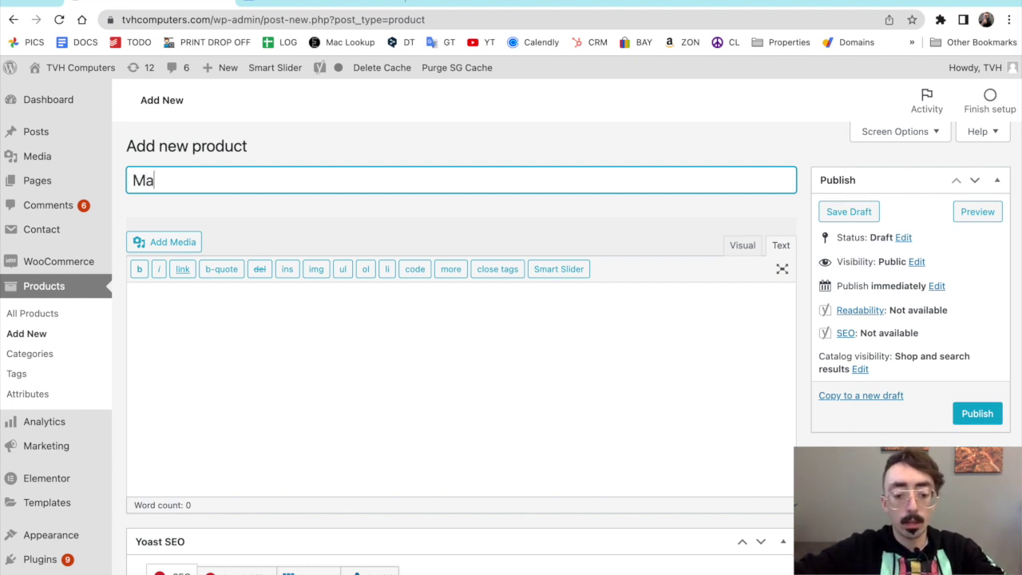
pyautogui.press('BackSpace')
pyautogui.press('BackSpace')
pyautogui.write('H')
pyautogui.press('BackSpace')
pyautogui.write('Refu')
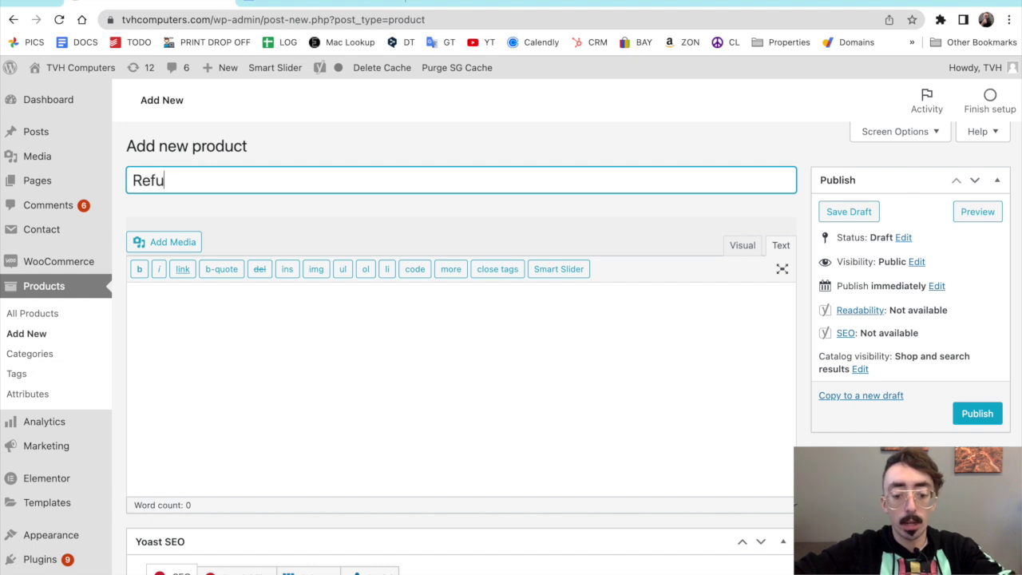
pyautogui.write('rbished HP L')
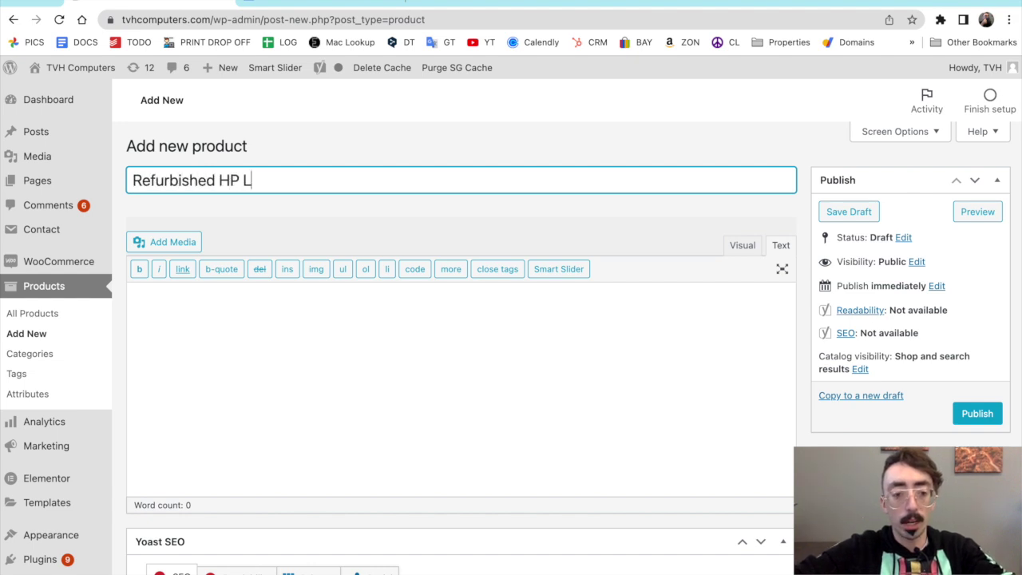
pyautogui.write('aptop')
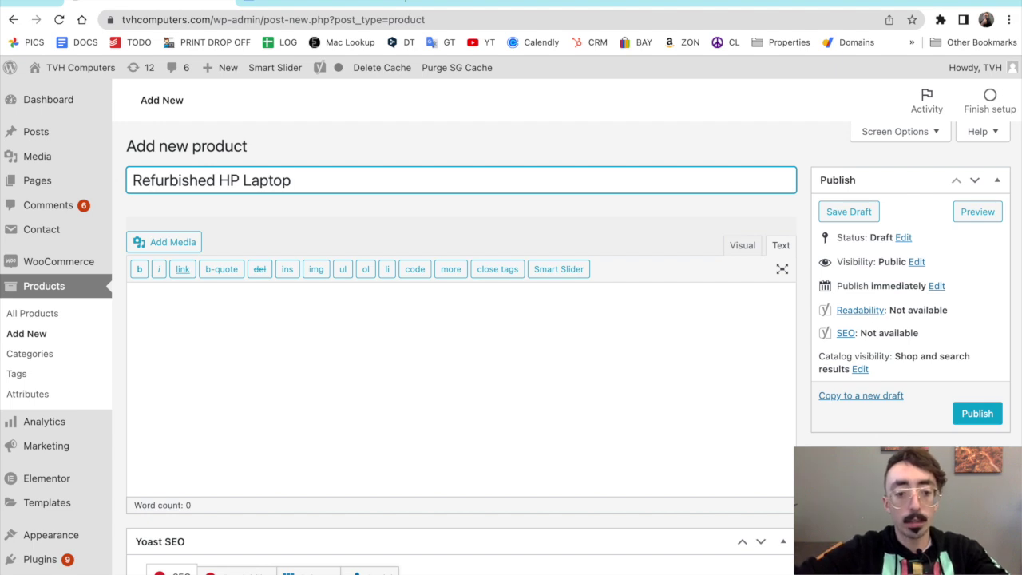
pyautogui.write(' - 15')
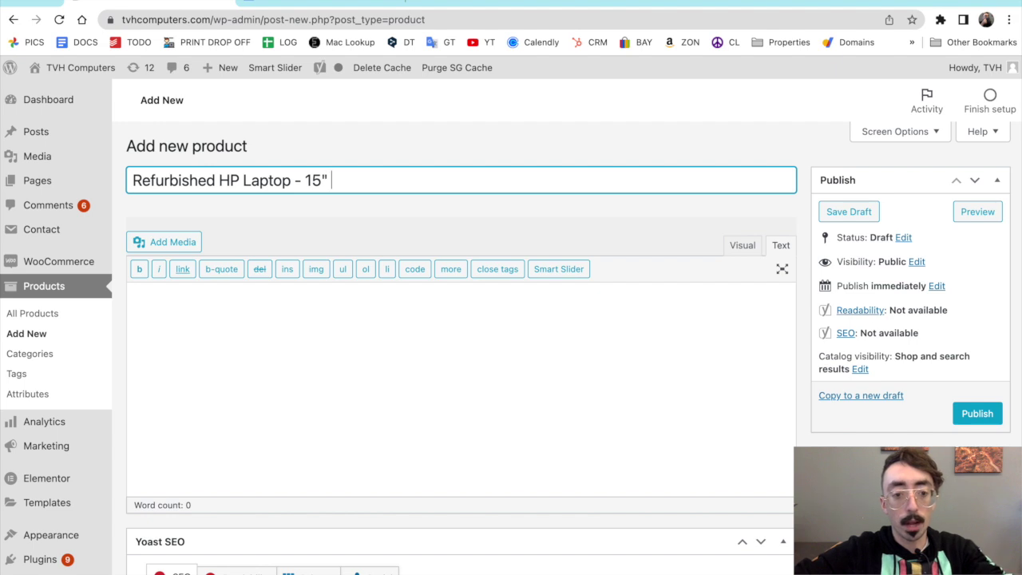
pyautogui.write('" Inetr')
pyautogui.press('BackSpace')
pyautogui.press('BackSpace')
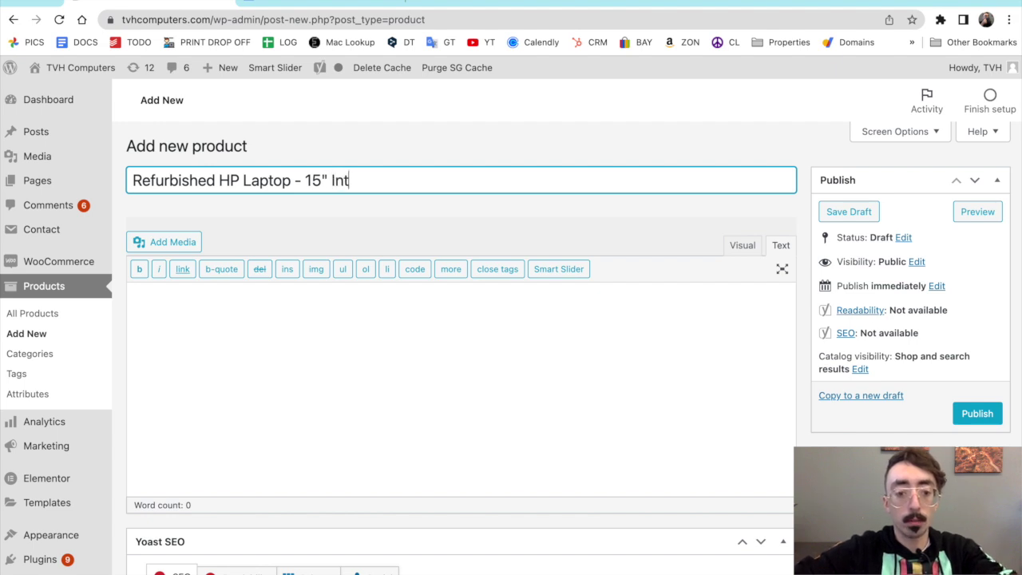
pyautogui.write('el Core ')
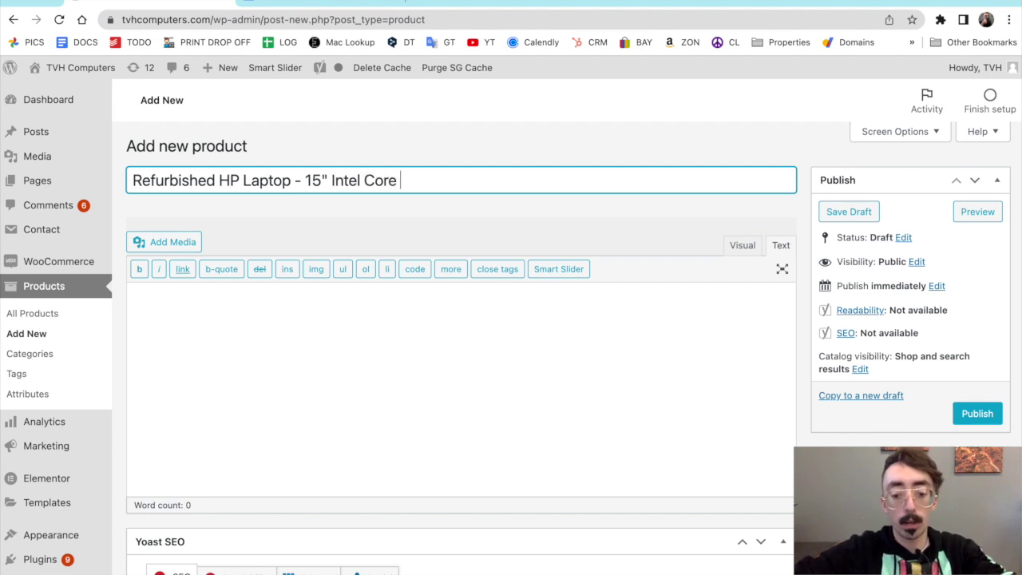
pyautogui.write('i7 8')
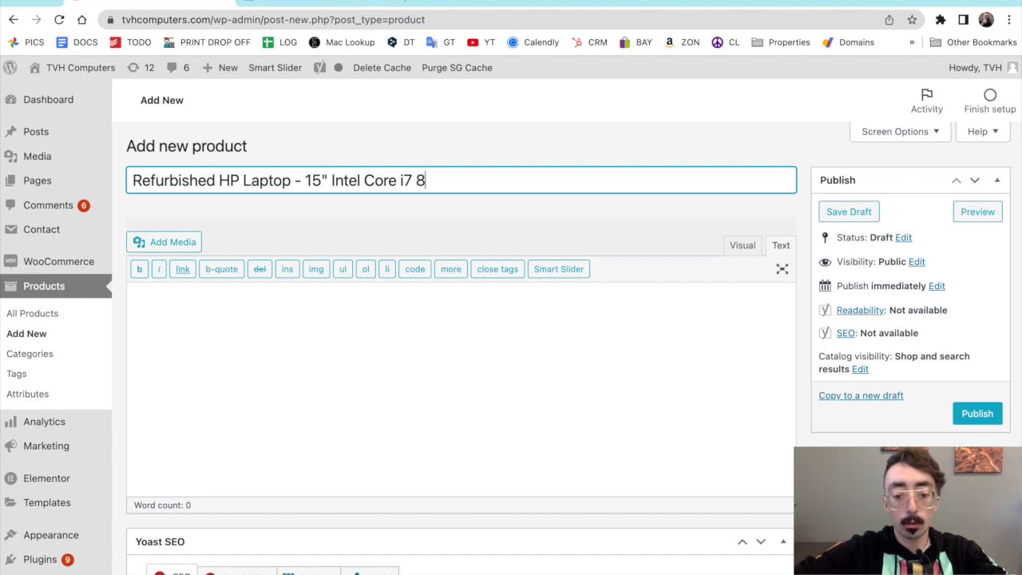
pyautogui.write('gb ram SSD')
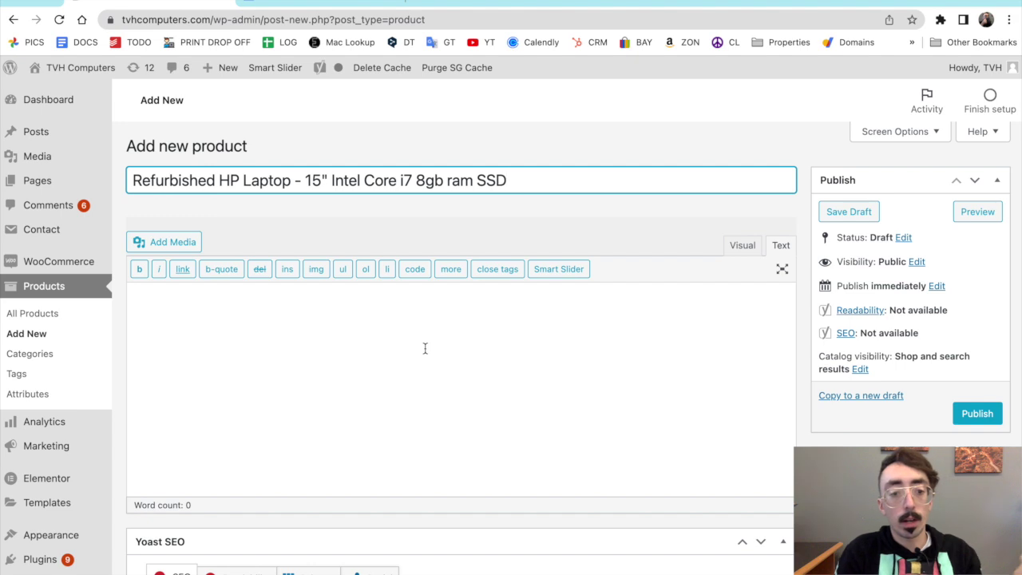
pyautogui.press('Tab')
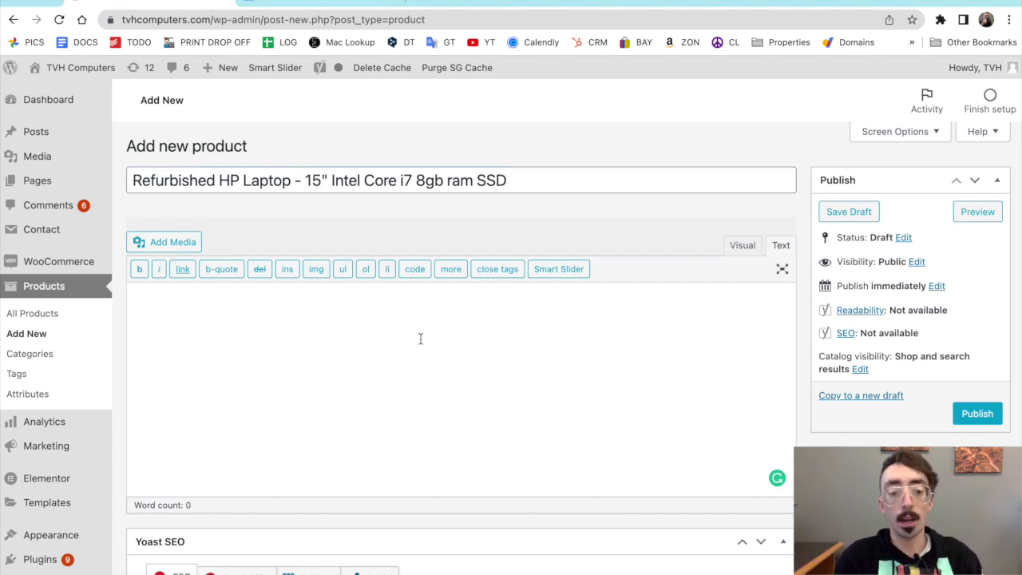
pyautogui.click(202, 336)
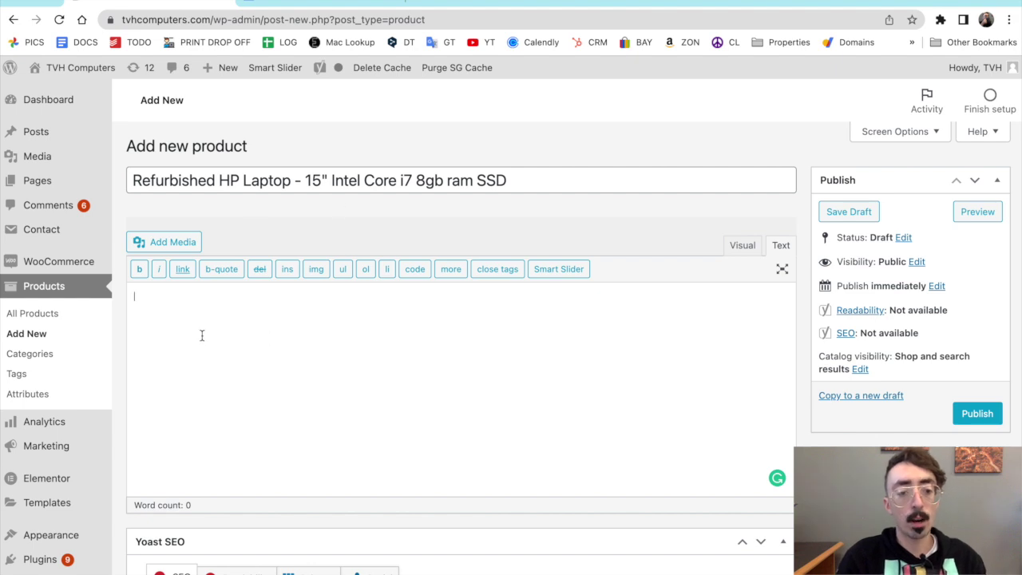
pyautogui.scroll(-1, 415, 369)
pyautogui.scroll(-2, 414, 369)
pyautogui.scroll(2, 415, 369)
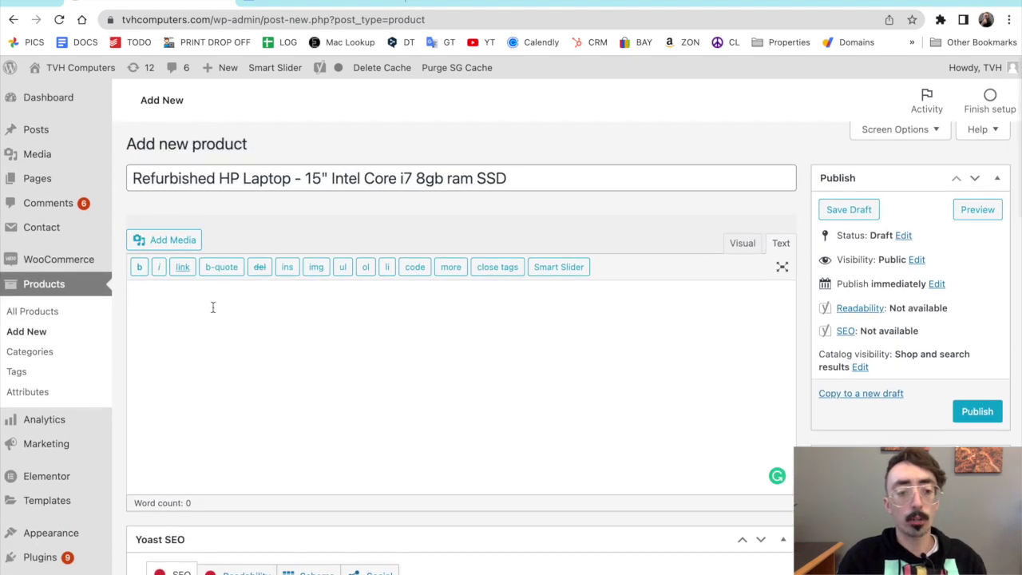
pyautogui.click(212, 308)
pyautogui.scroll(-5, 211, 308)
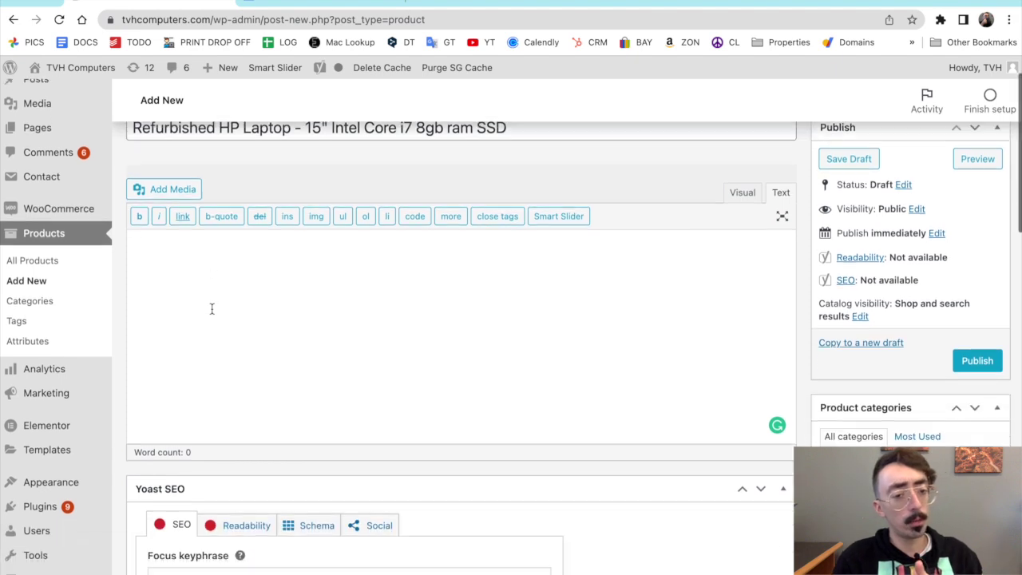
pyautogui.scroll(-4, 212, 311)
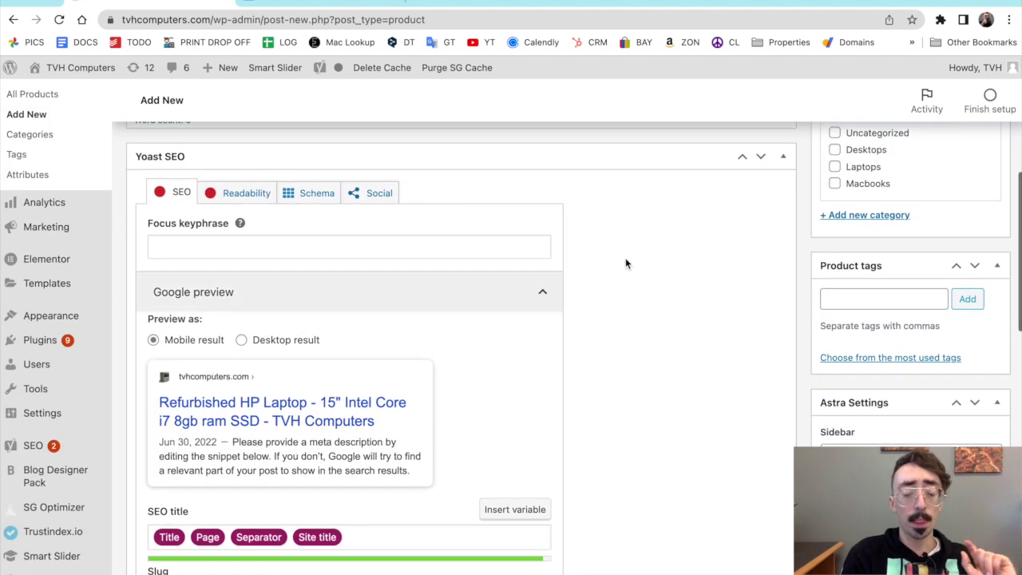
pyautogui.scroll(-1, 599, 292)
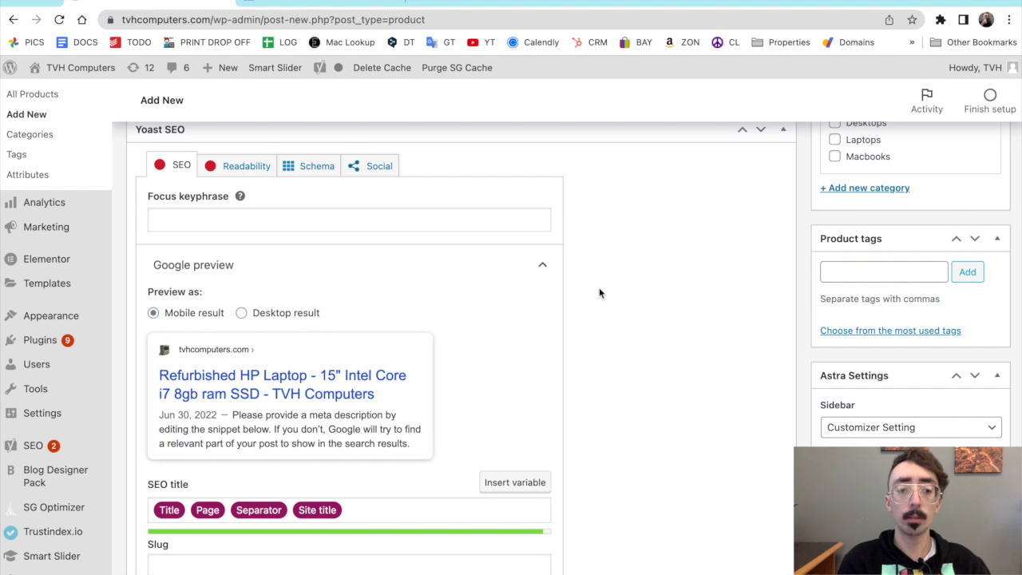
pyautogui.scroll(-1, 599, 292)
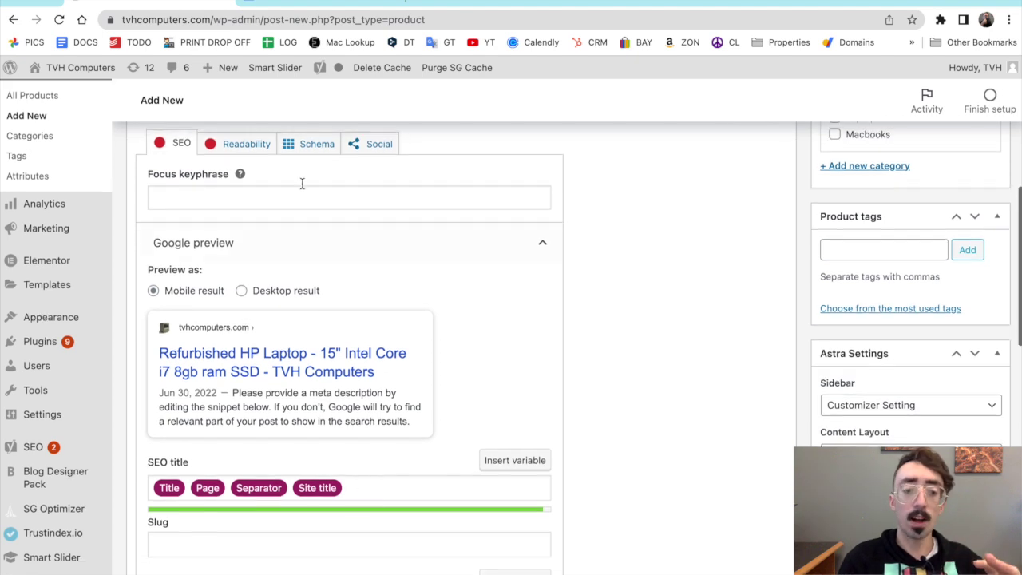
pyautogui.scroll(-5, 622, 307)
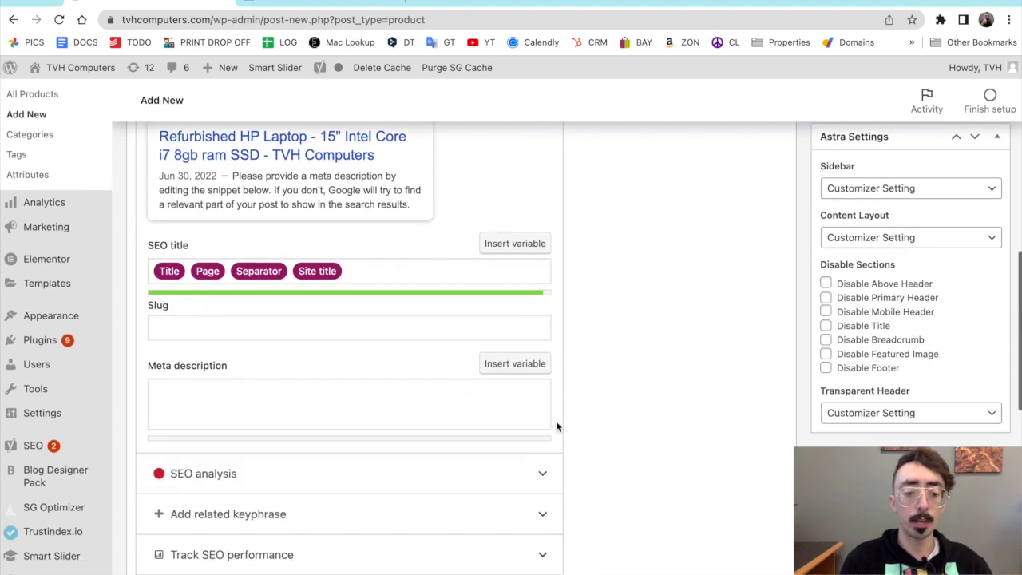
pyautogui.click(520, 474)
pyautogui.scroll(-3, 583, 438)
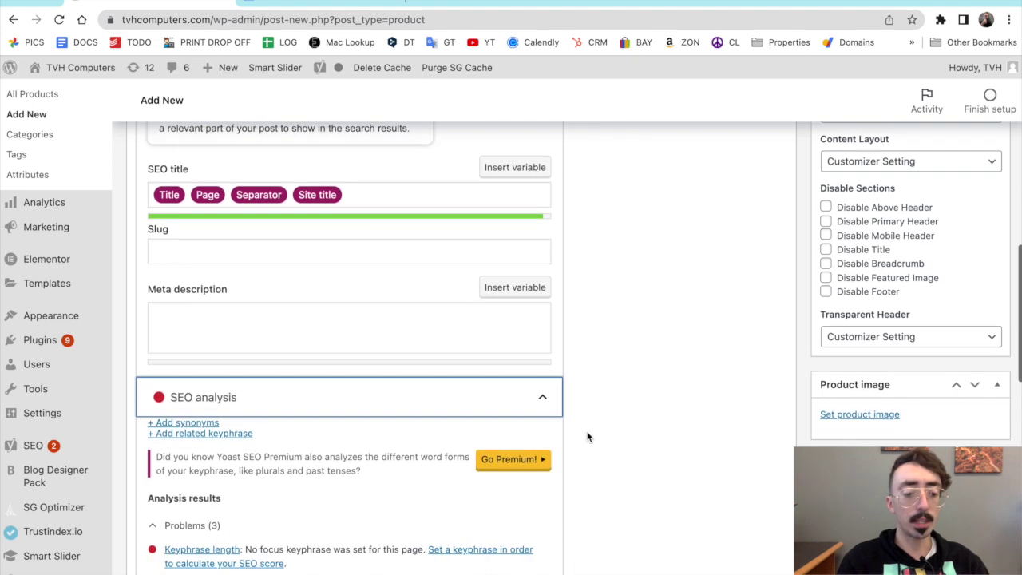
pyautogui.scroll(-5, 587, 437)
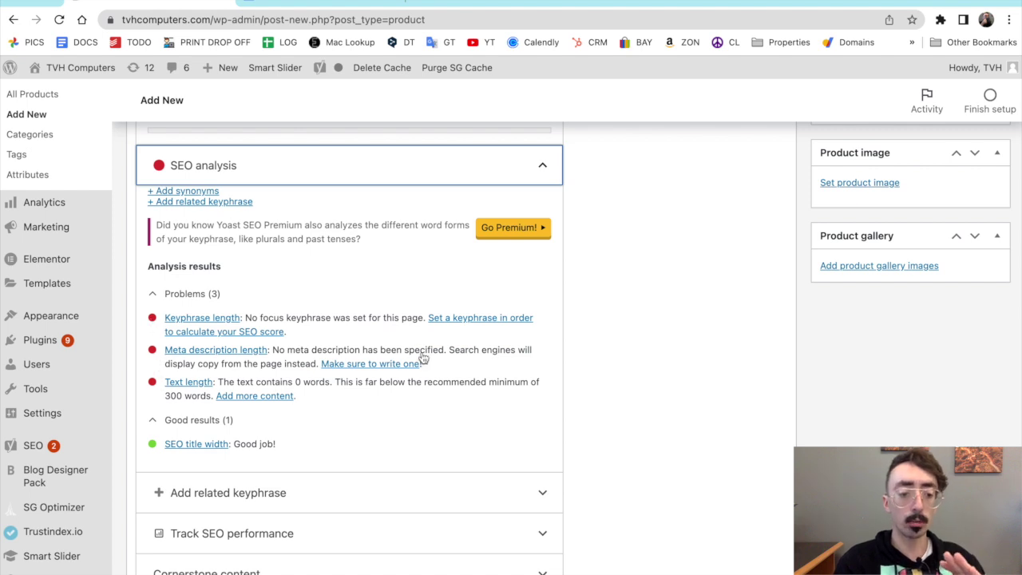
pyautogui.scroll(5, 549, 339)
pyautogui.scroll(12, 550, 336)
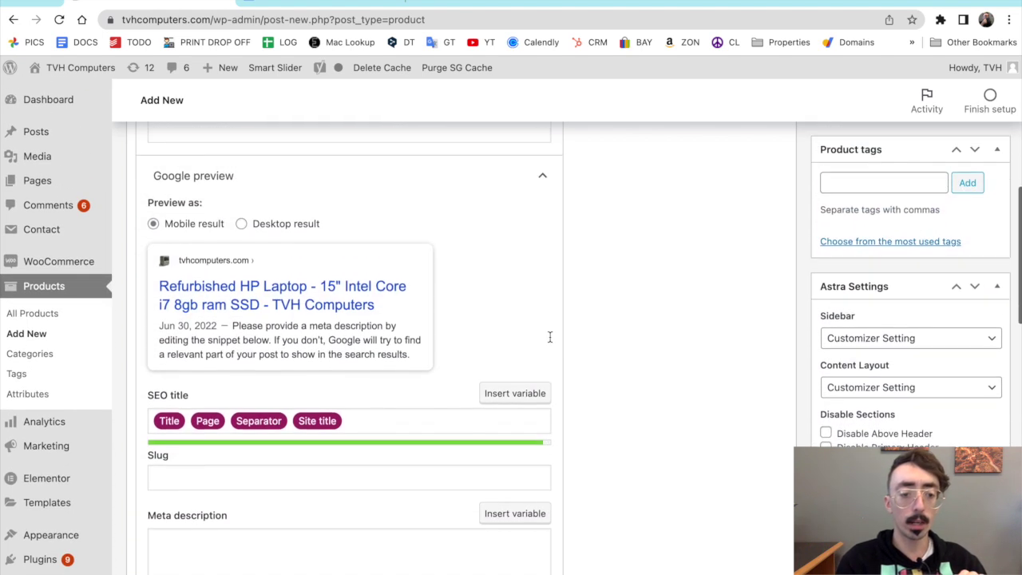
pyautogui.scroll(4, 549, 336)
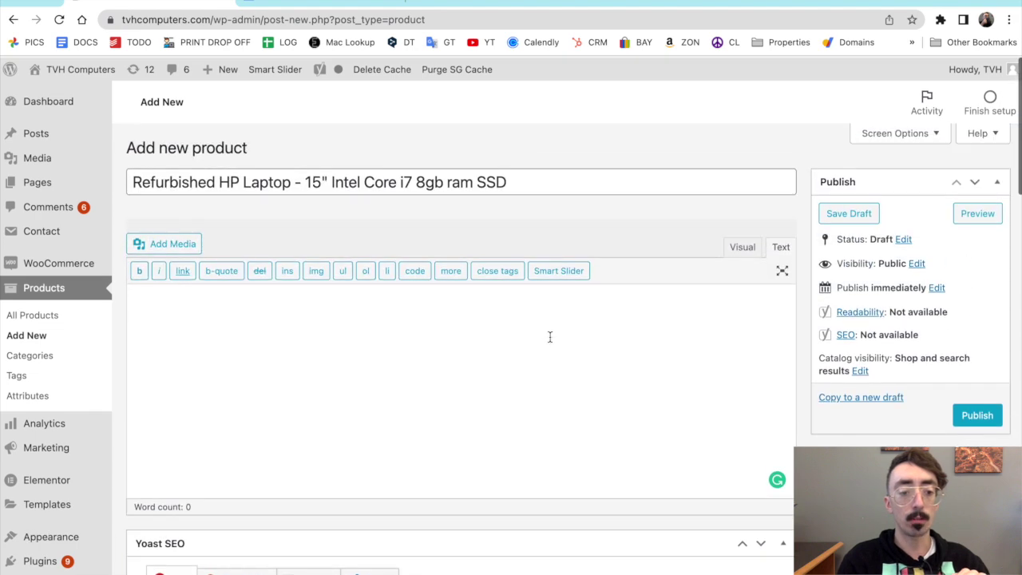
pyautogui.click(340, 320)
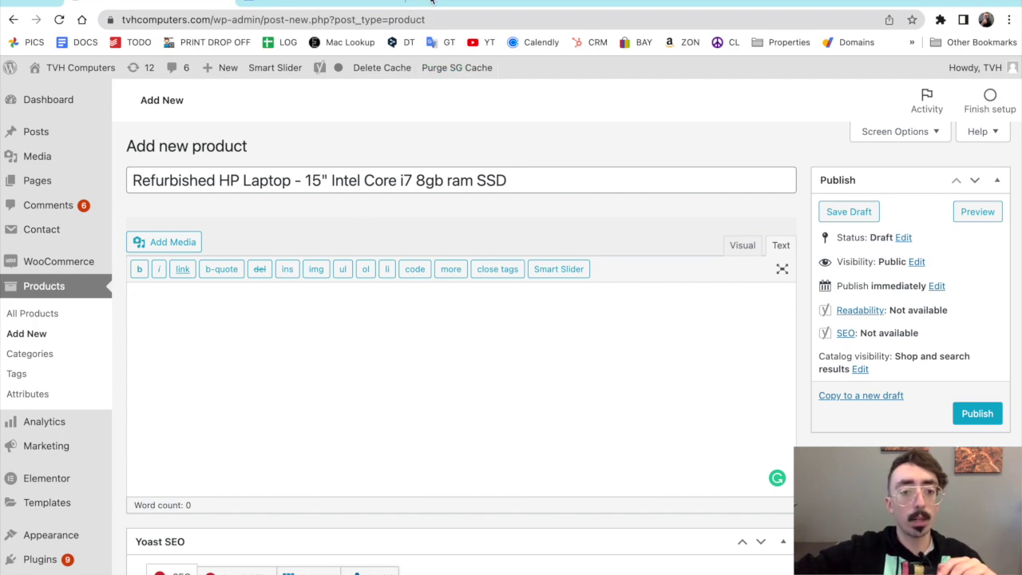
# In a new tab, open the TVH Computers store products and select the Dell laptop's full description
pyautogui.hotkey('ctrl', 't')
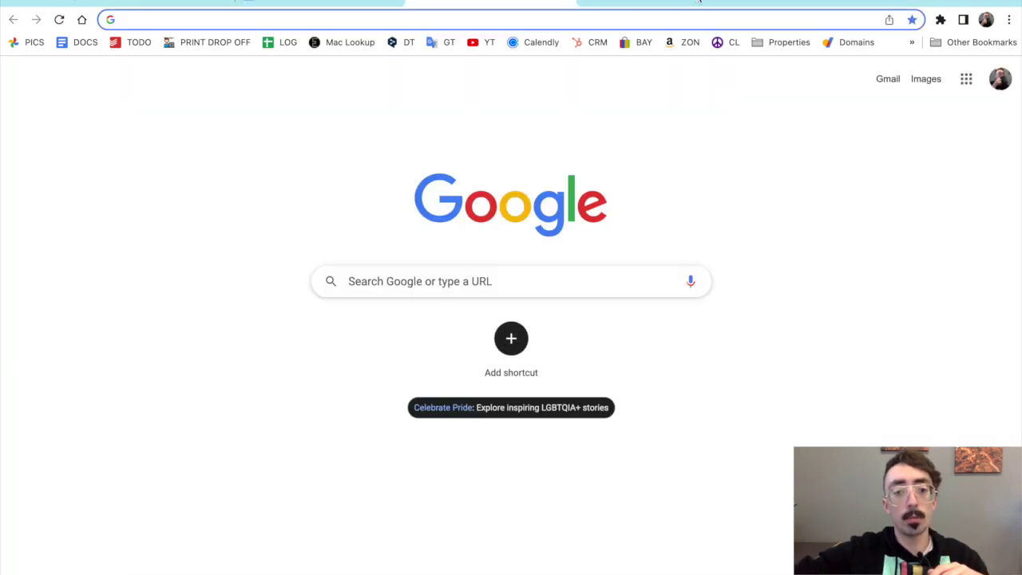
pyautogui.write('tvhcomputers.com')
pyautogui.press('Return')
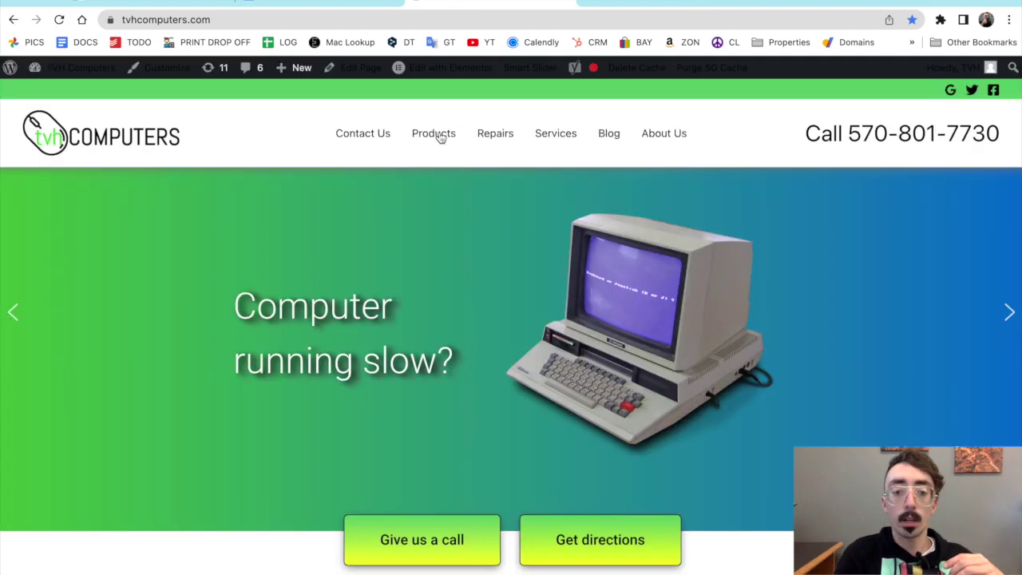
pyautogui.click(439, 138)
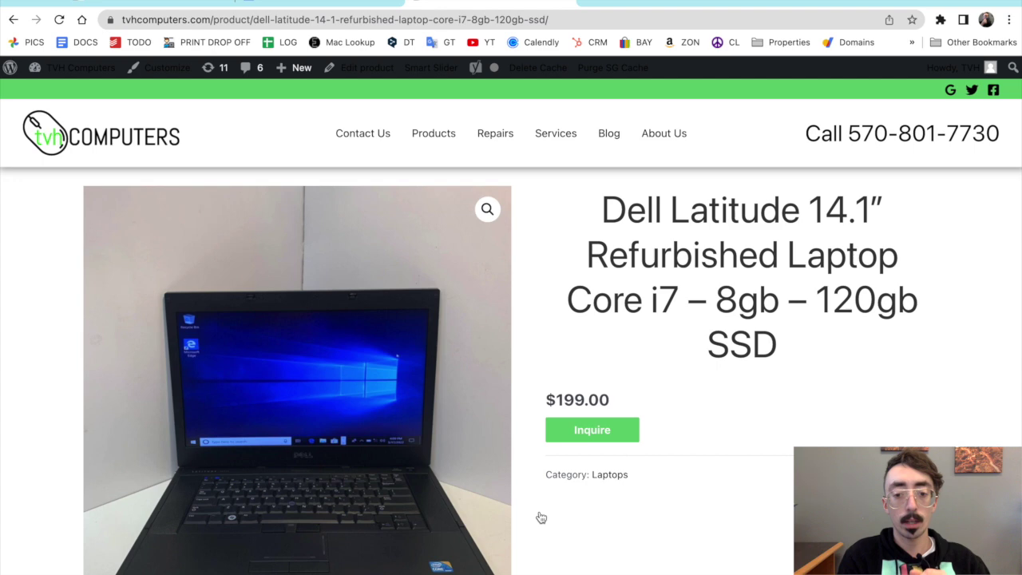
pyautogui.scroll(-6, 540, 518)
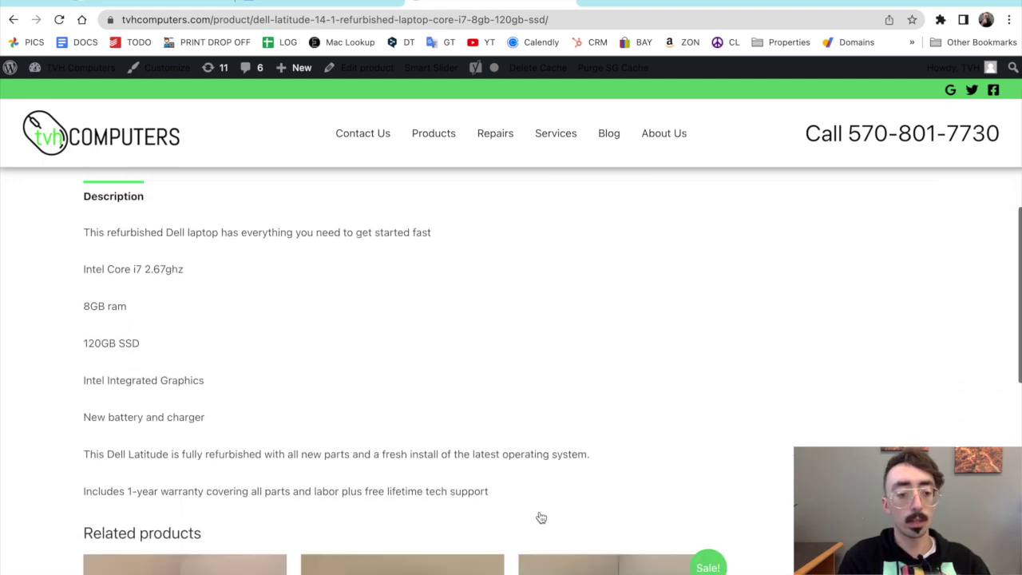
pyautogui.moveTo(84, 231); pyautogui.dragTo(517, 493)
pyautogui.press('super+c')
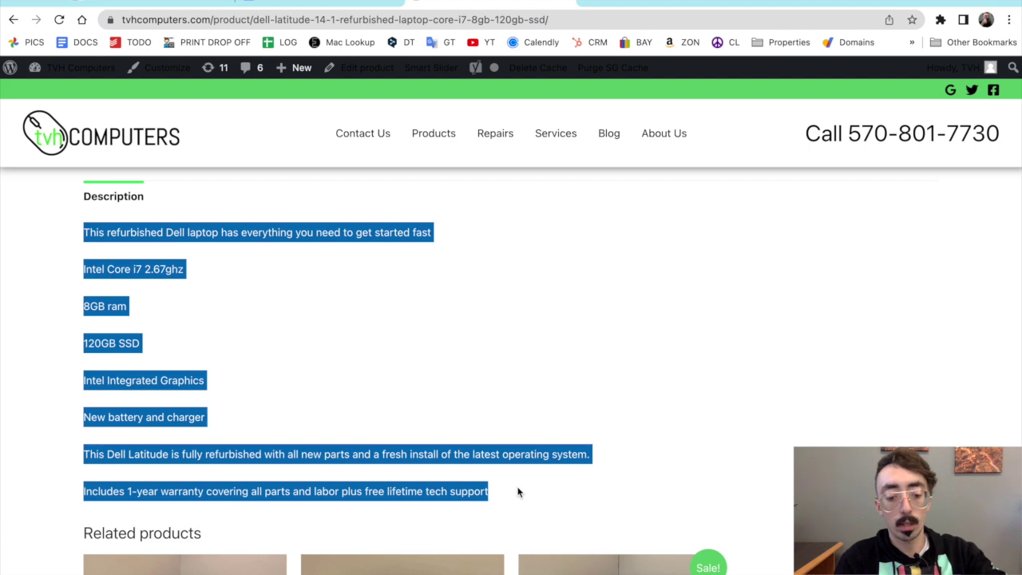
pyautogui.click(192, 4)
# Paste the copied Dell laptop specs and warranty text into the product description
pyautogui.click(294, 334)
pyautogui.press('super+v')
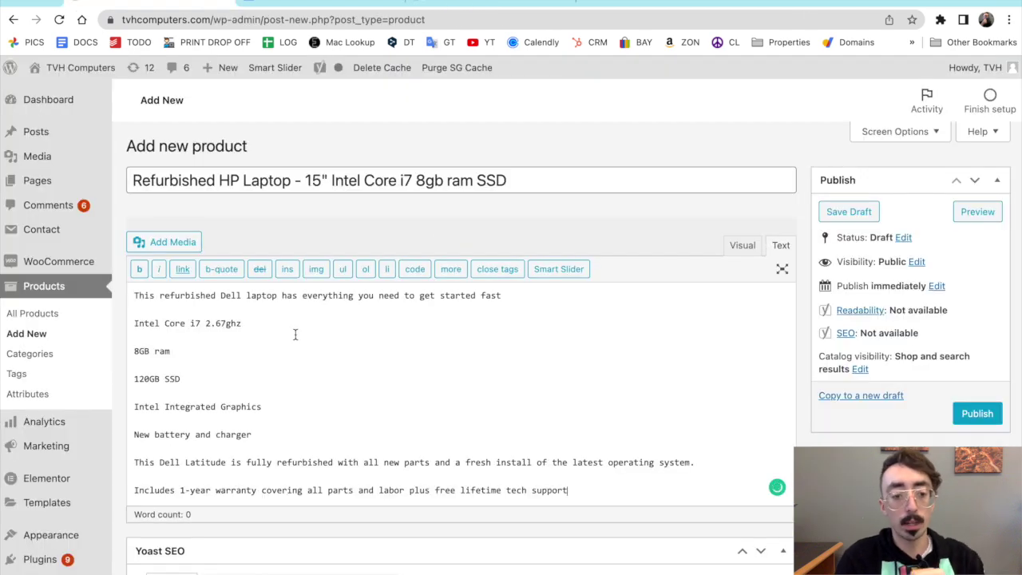
pyautogui.scroll(-5, 295, 335)
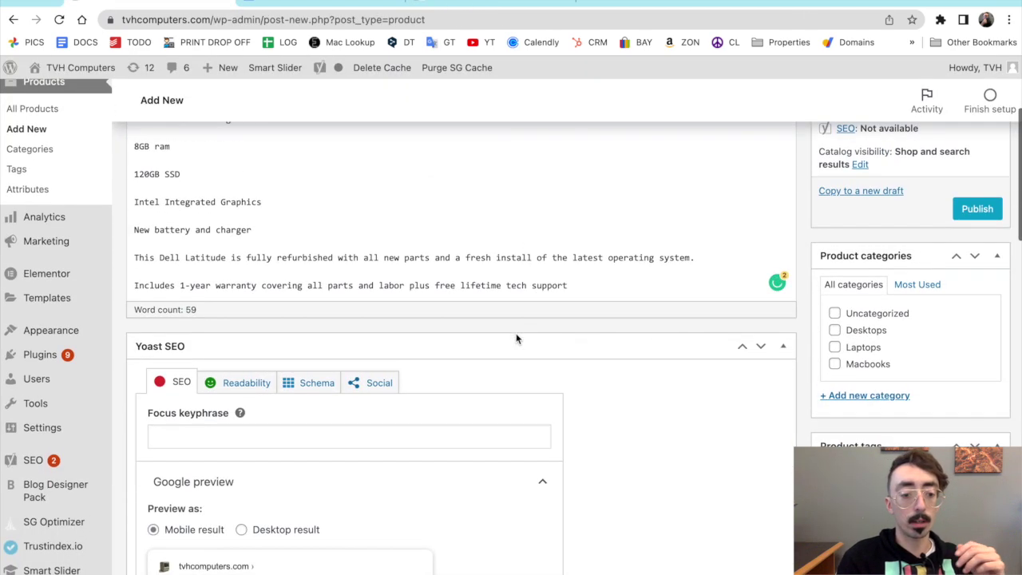
# Enter 'Refurbished HP Laptop' as the Yoast SEO focus keyphrase
pyautogui.click(214, 432)
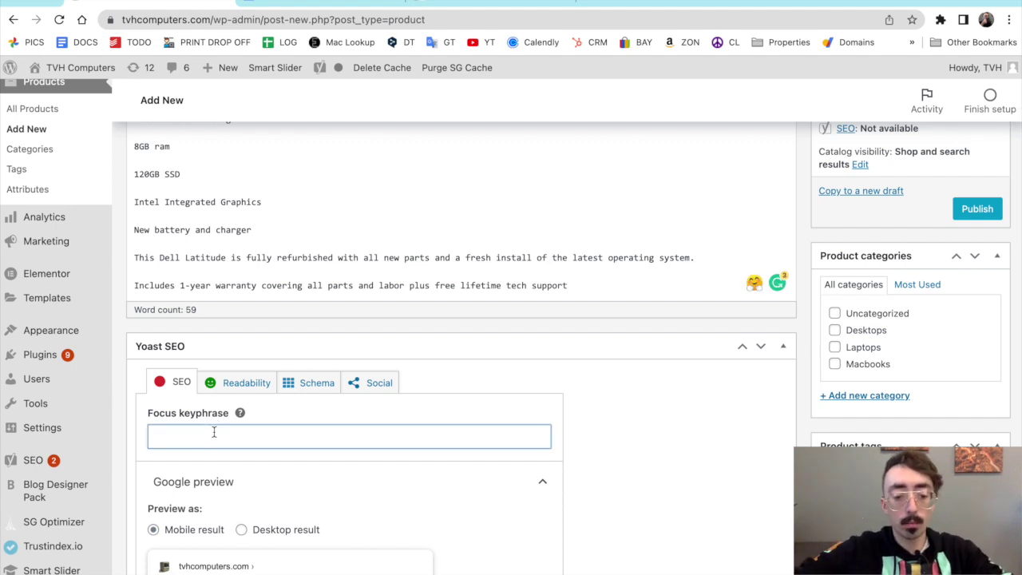
pyautogui.write('H')
pyautogui.press('BackSpace')
pyautogui.write('HO')
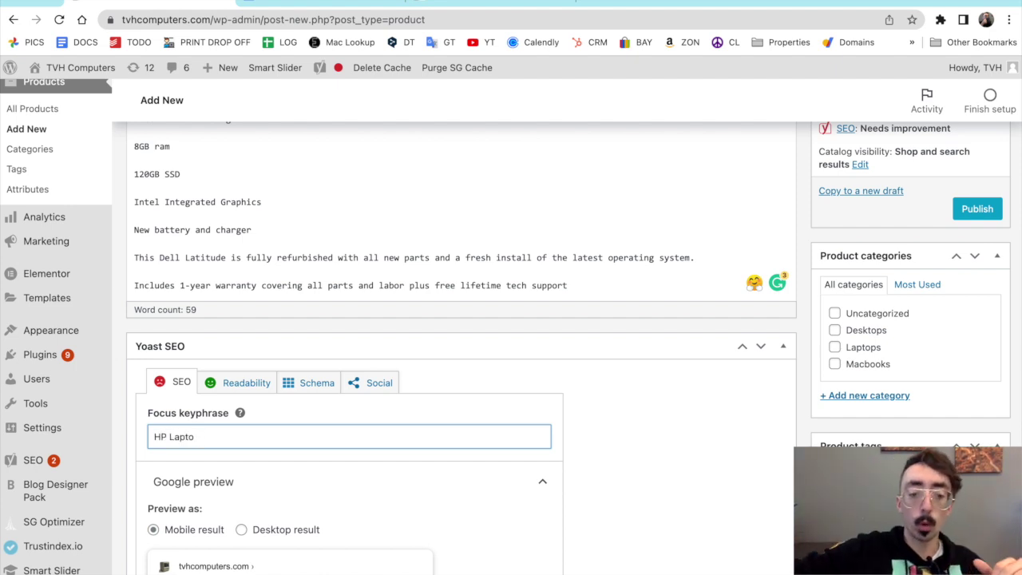
pyautogui.press('BackSpace')
pyautogui.press('BackSpace')
pyautogui.press('BackSpace')
pyautogui.press('BackSpace')
pyautogui.press('BackSpace')
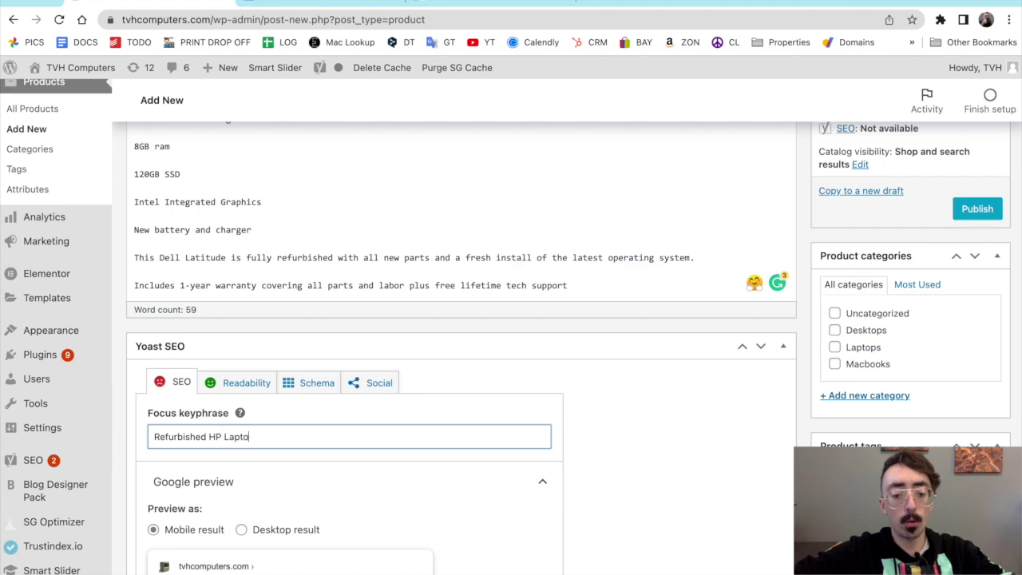
pyautogui.scroll(-5, 463, 405)
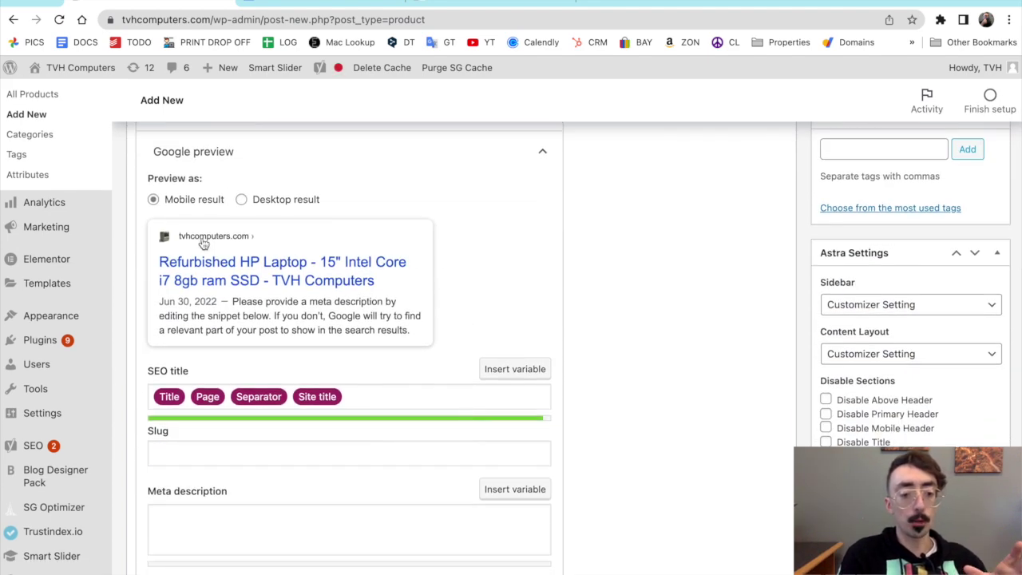
pyautogui.scroll(-2, 274, 294)
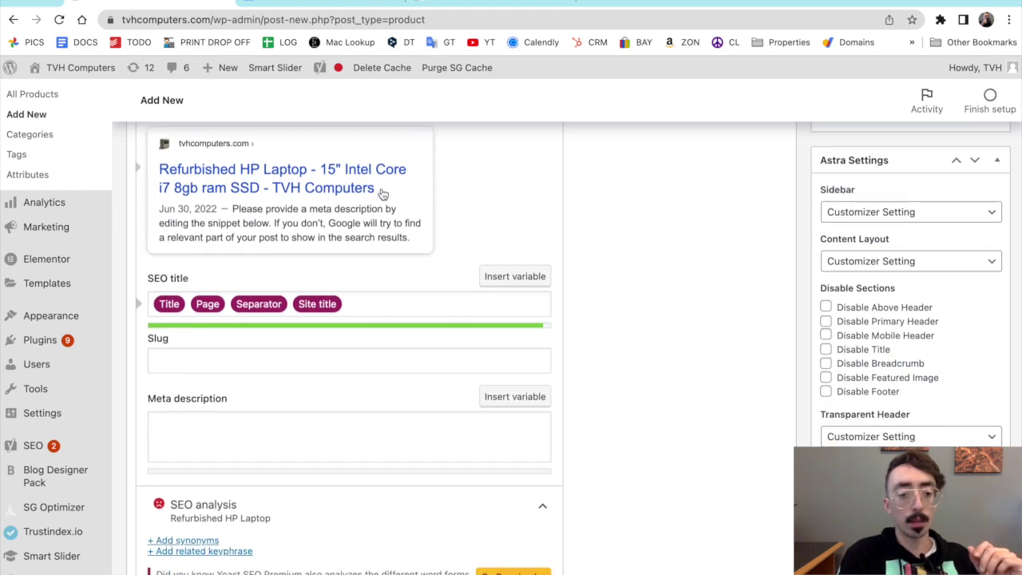
pyautogui.click(193, 432)
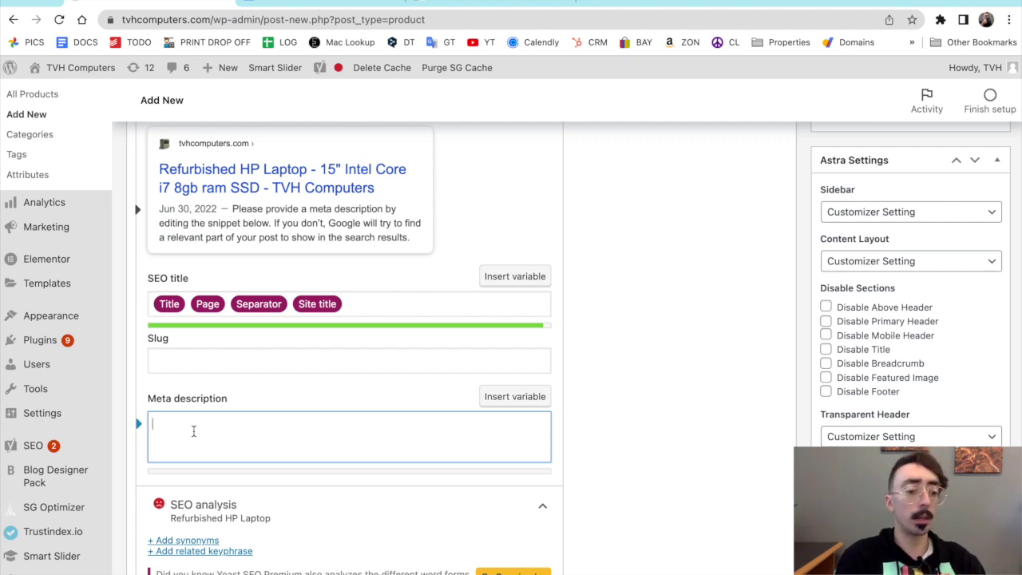
# Write the Yoast meta description about the fully redone HP laptop with a 1 year warranty, removing stray gibberish
pyautogui.write('This HP ')
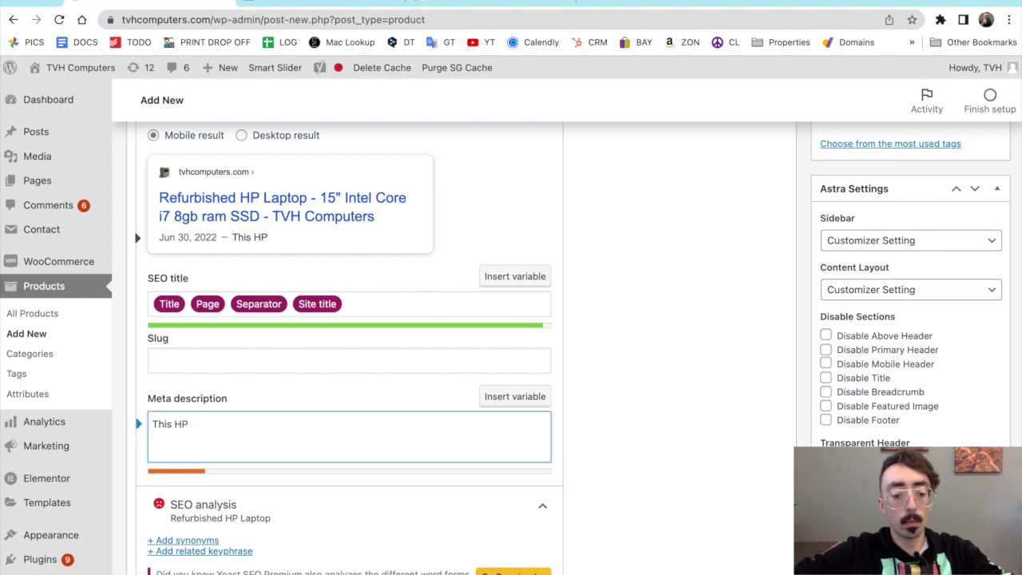
pyautogui.write('refurbished laptop')
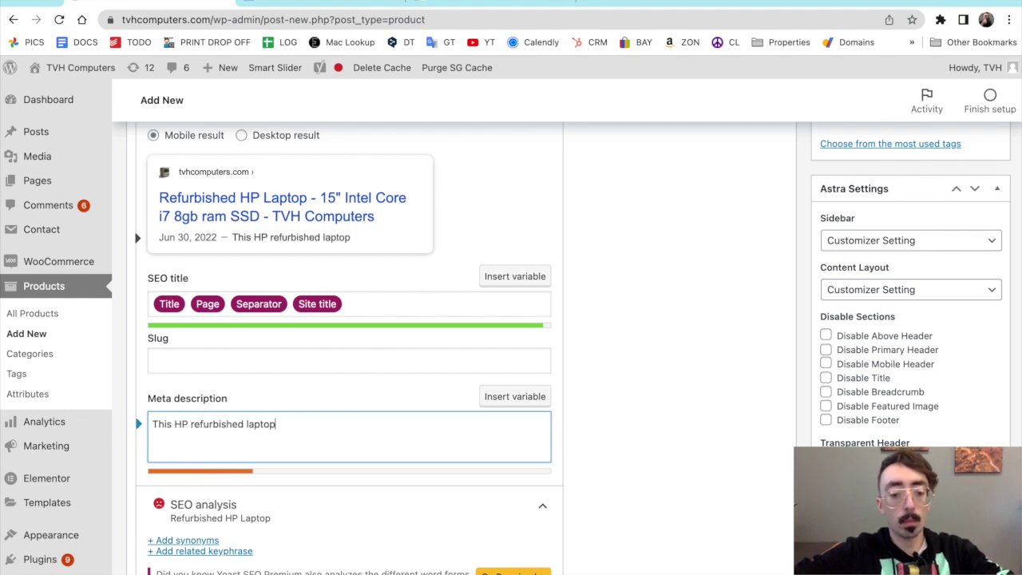
pyautogui.write(' is completely re')
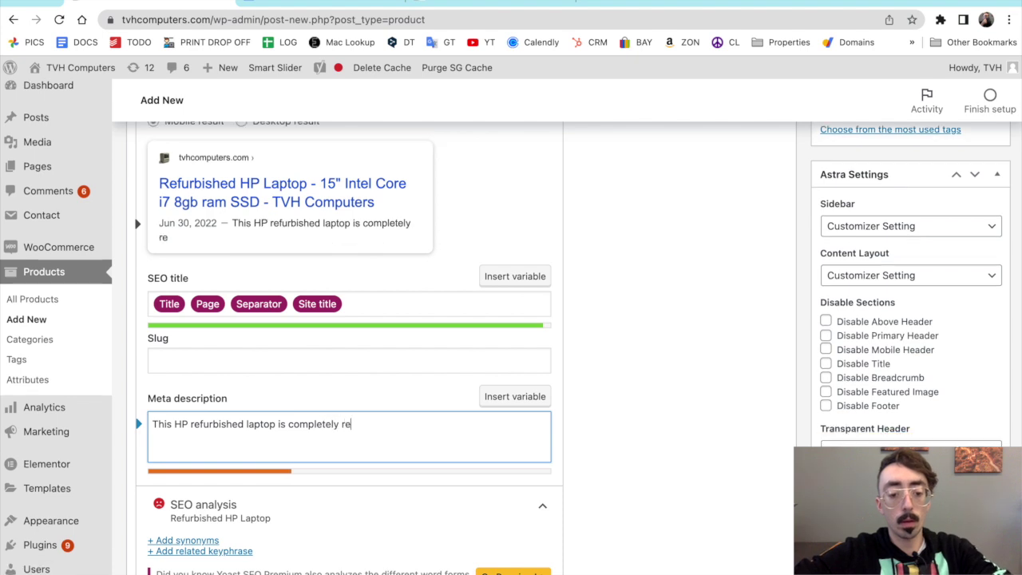
pyautogui.write('done with new ha')
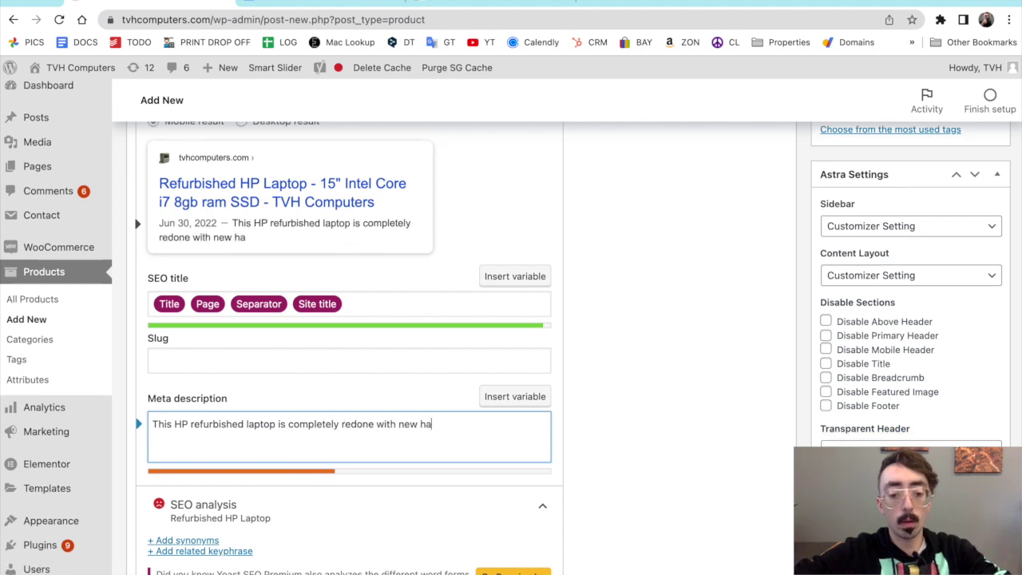
pyautogui.write('rd drive, ram')
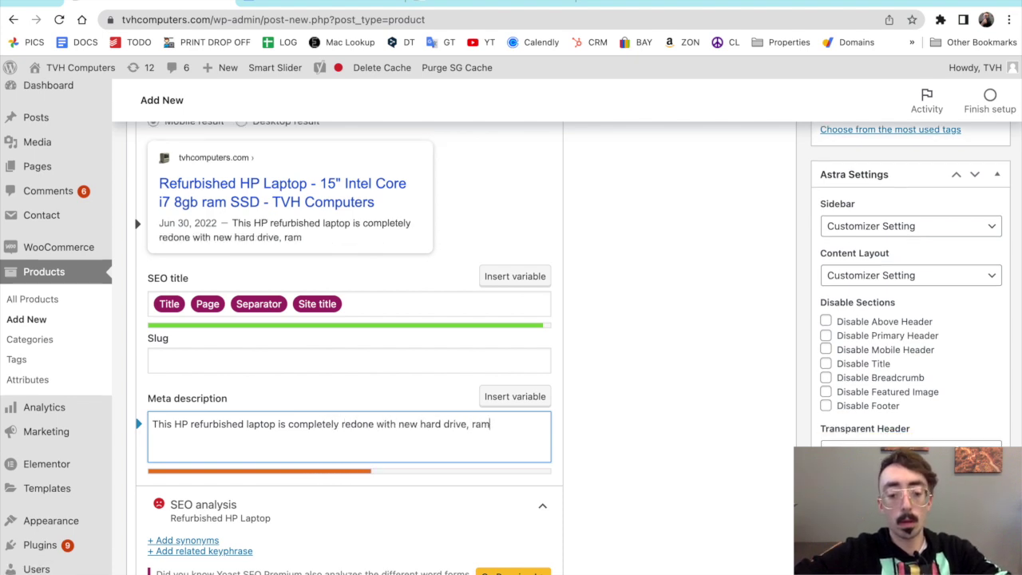
pyautogui.write(', and OSinstal')
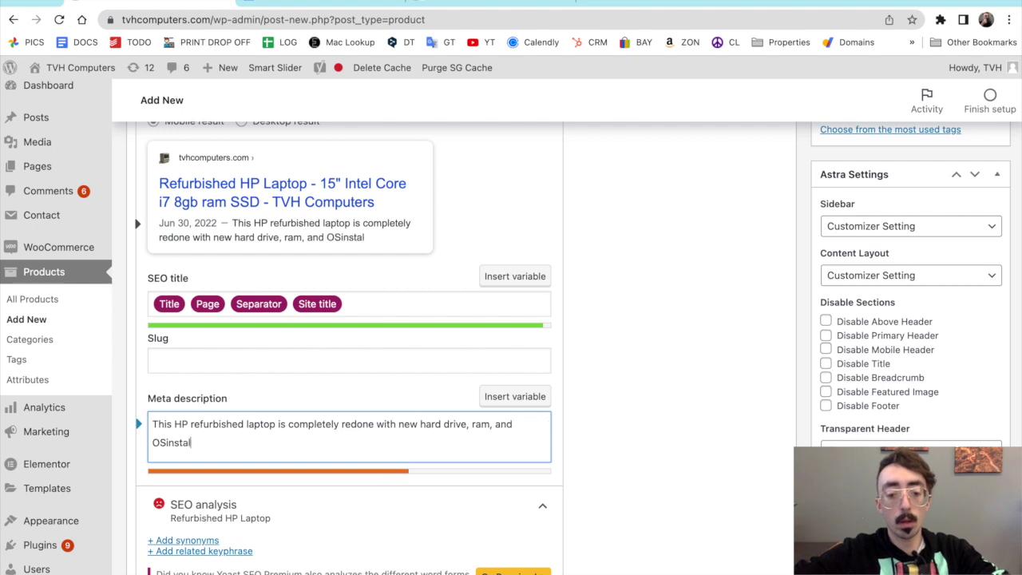
pyautogui.write(', wi')
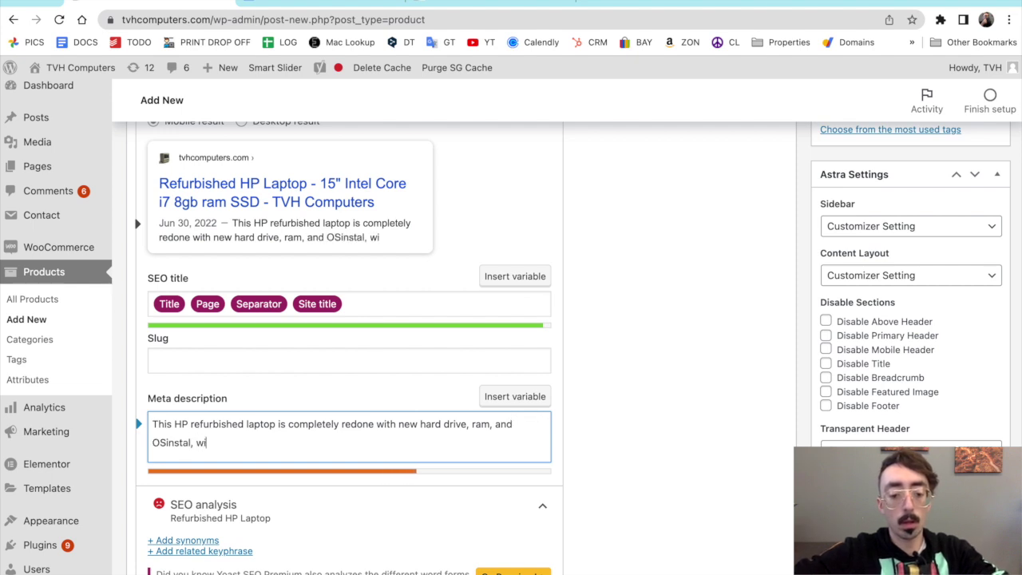
pyautogui.write('th a 1 year warranty')
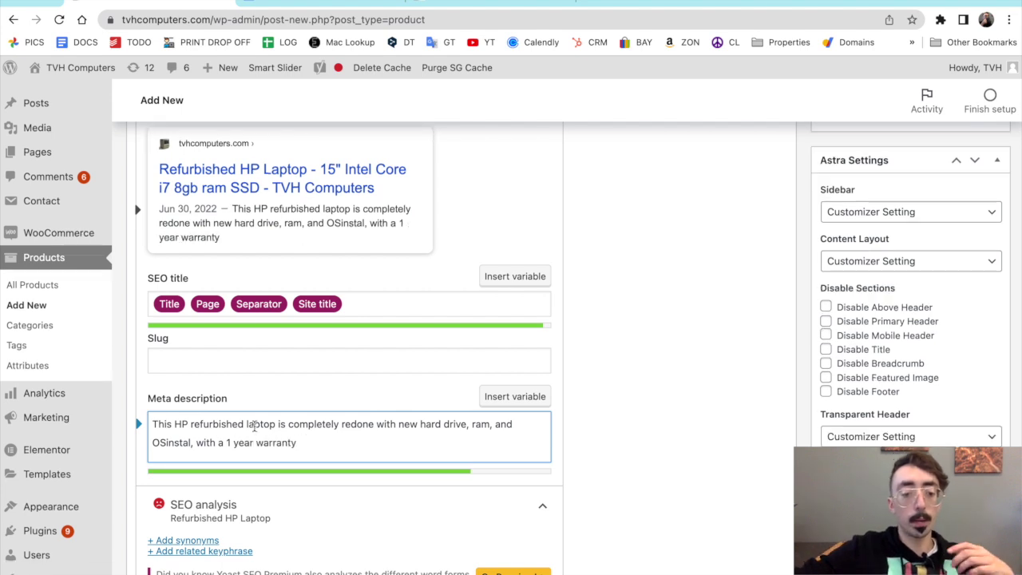
pyautogui.scroll(-1, 345, 462)
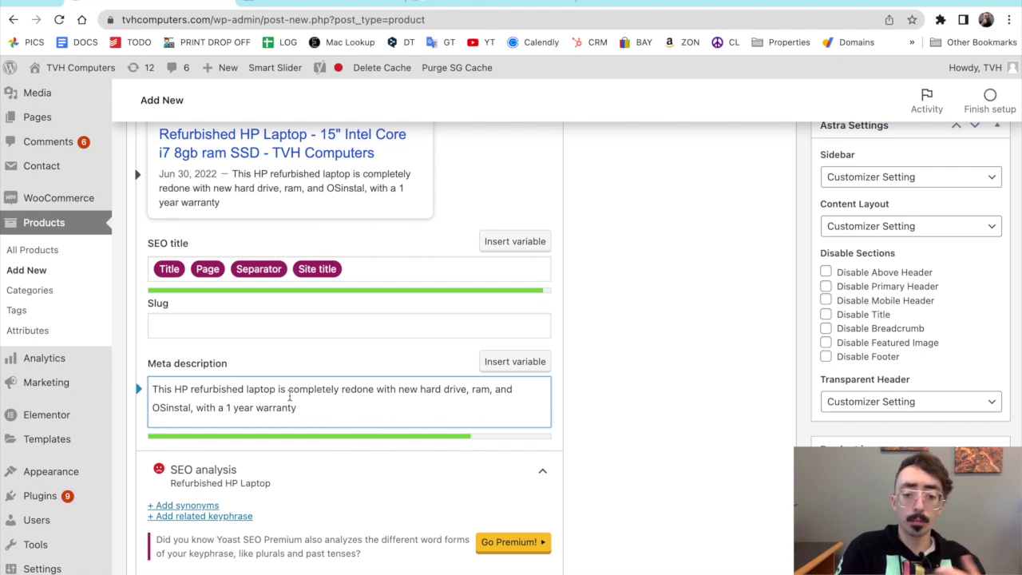
pyautogui.write('jhbjhbjhbjhbjhbjhb')
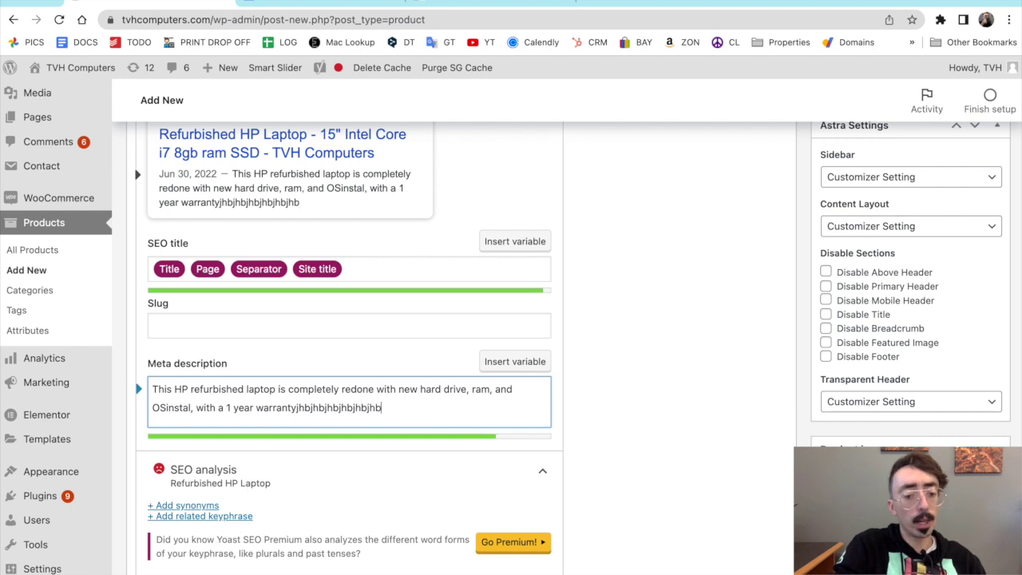
pyautogui.write('jhbjhbjhbjhbjhb')
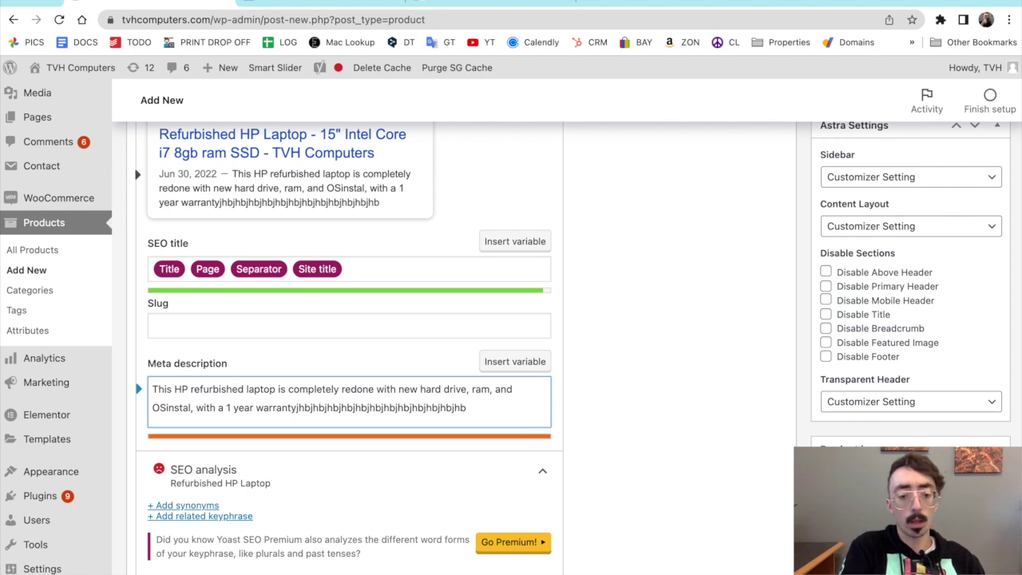
pyautogui.moveTo(465, 409); pyautogui.dragTo(298, 405)
pyautogui.press('BackSpace')
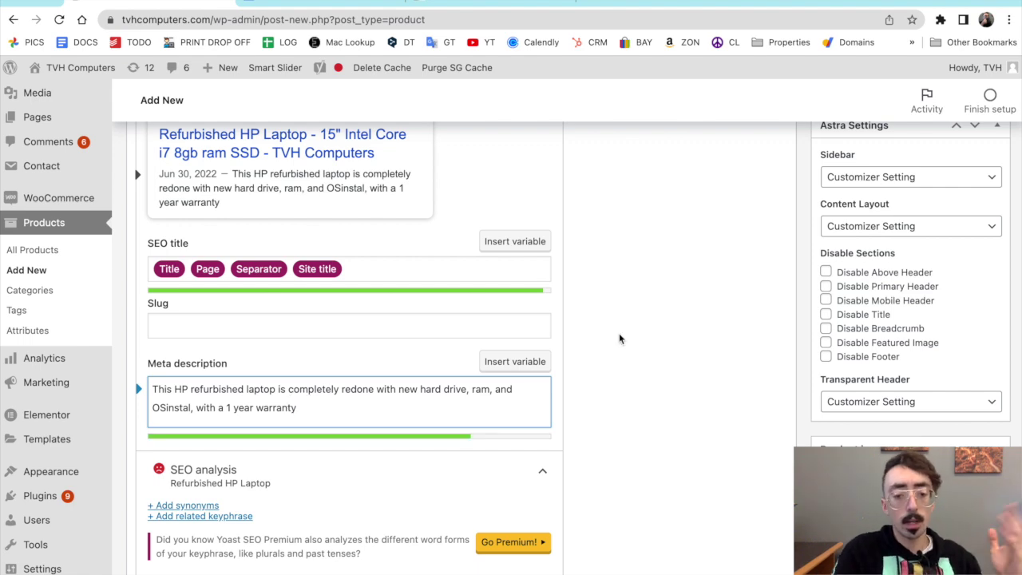
pyautogui.scroll(-1, 651, 341)
# Set the Product data type to External/Affiliate product after trying Grouped and Variable
pyautogui.scroll(-5, 651, 340)
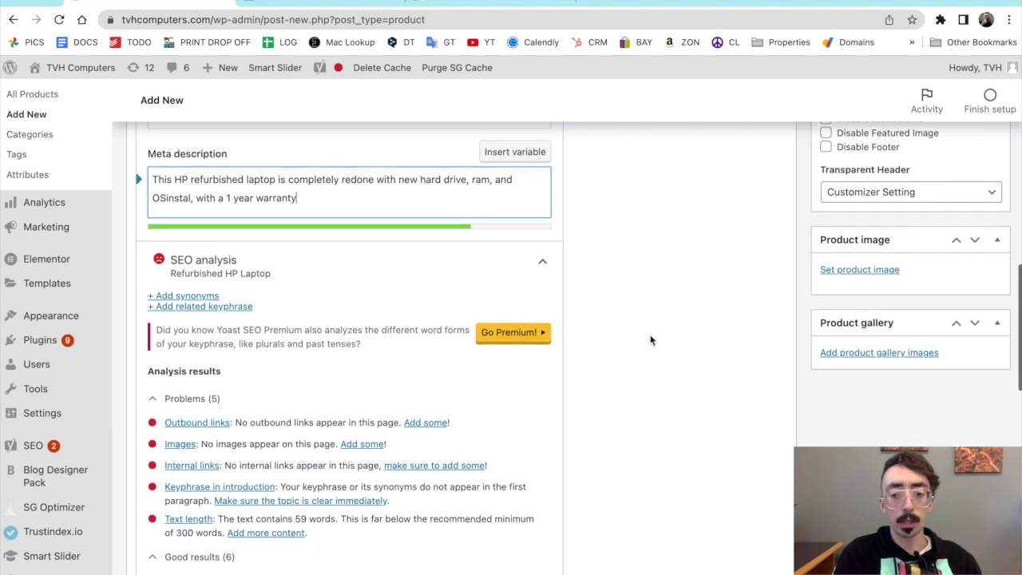
pyautogui.scroll(3, 651, 340)
pyautogui.scroll(-3, 651, 340)
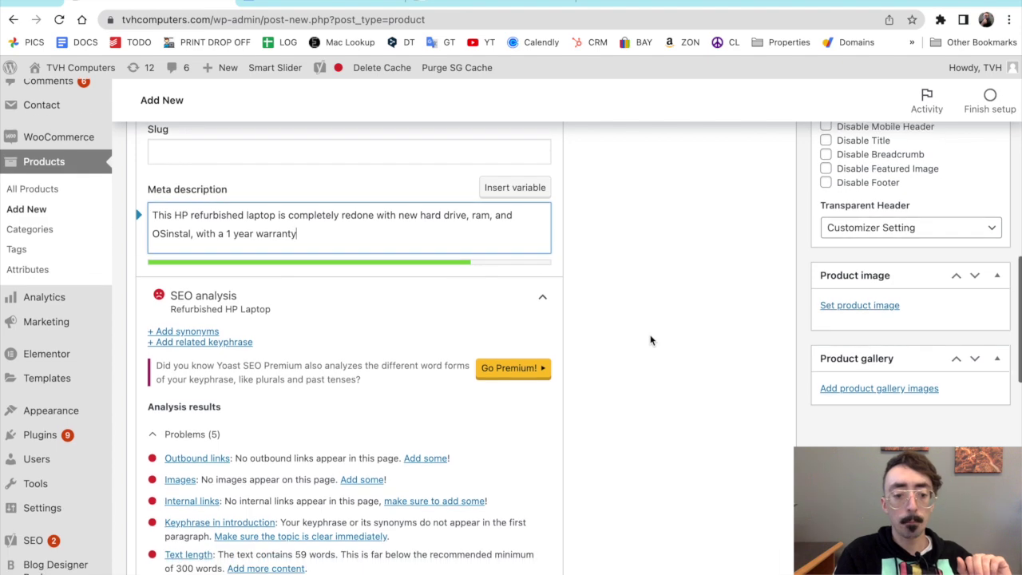
pyautogui.scroll(-10, 650, 341)
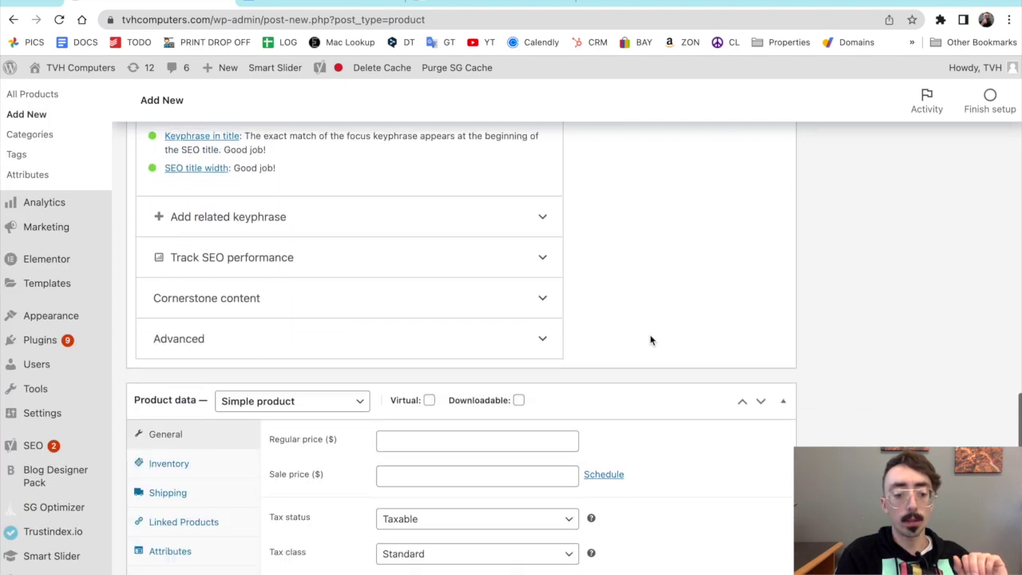
pyautogui.scroll(-3, 651, 340)
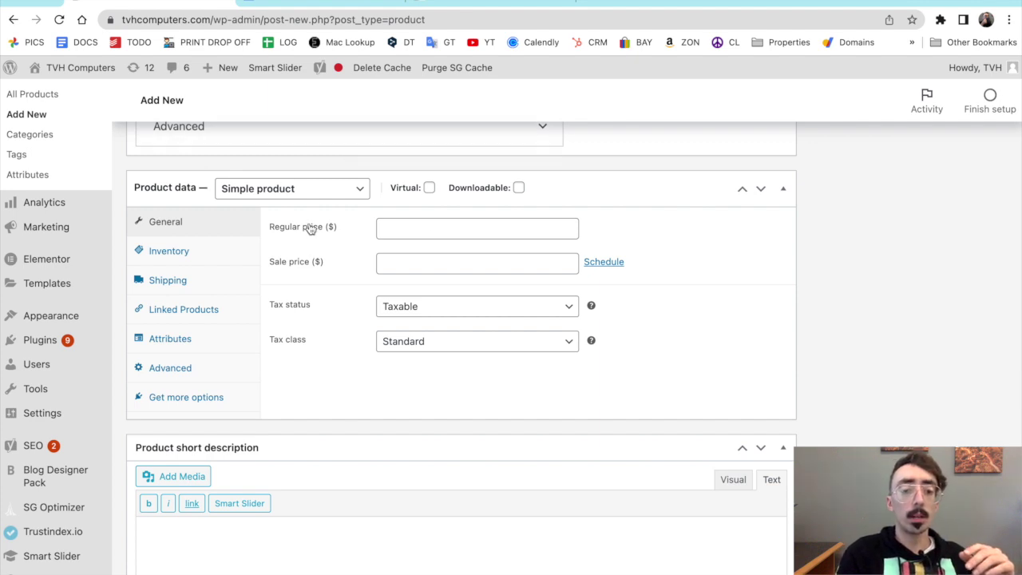
pyautogui.click(296, 189)
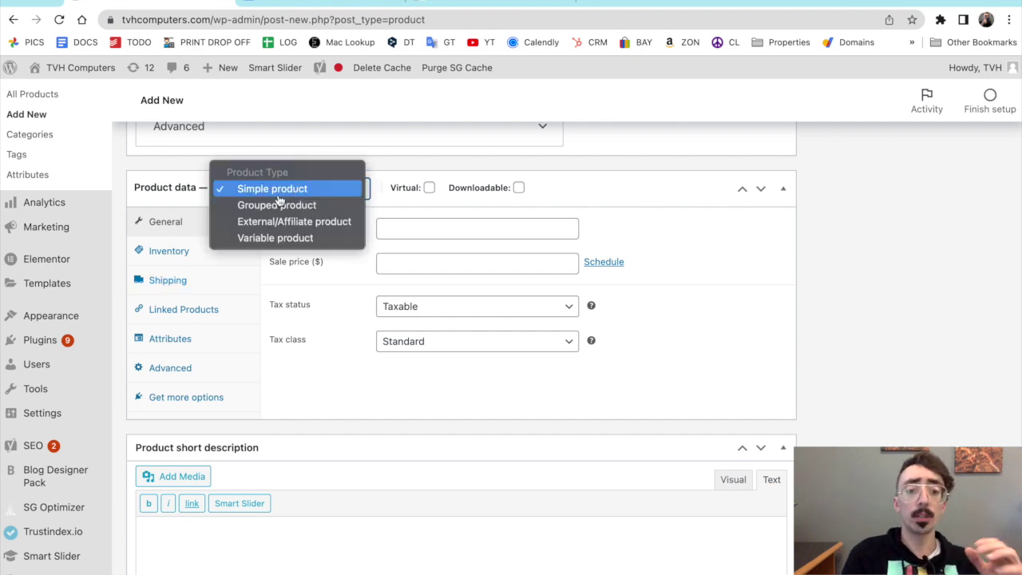
pyautogui.click(275, 206)
pyautogui.click(317, 194)
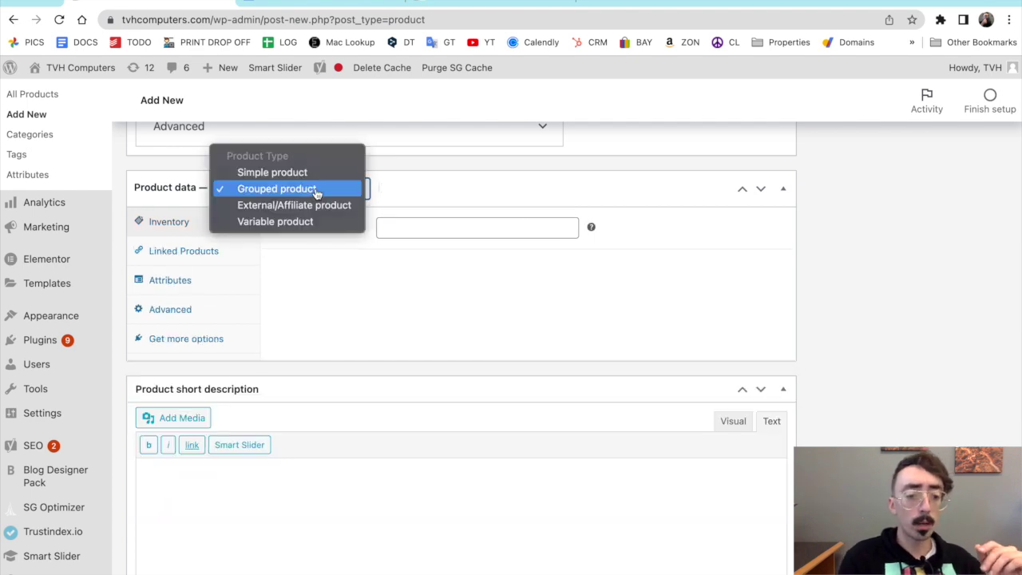
pyautogui.click(284, 227)
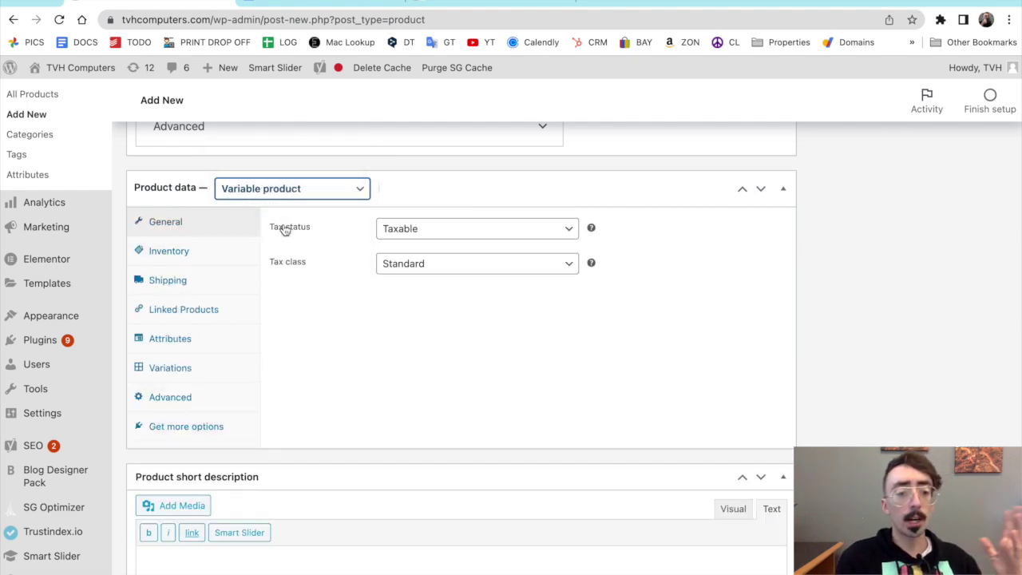
pyautogui.click(315, 191)
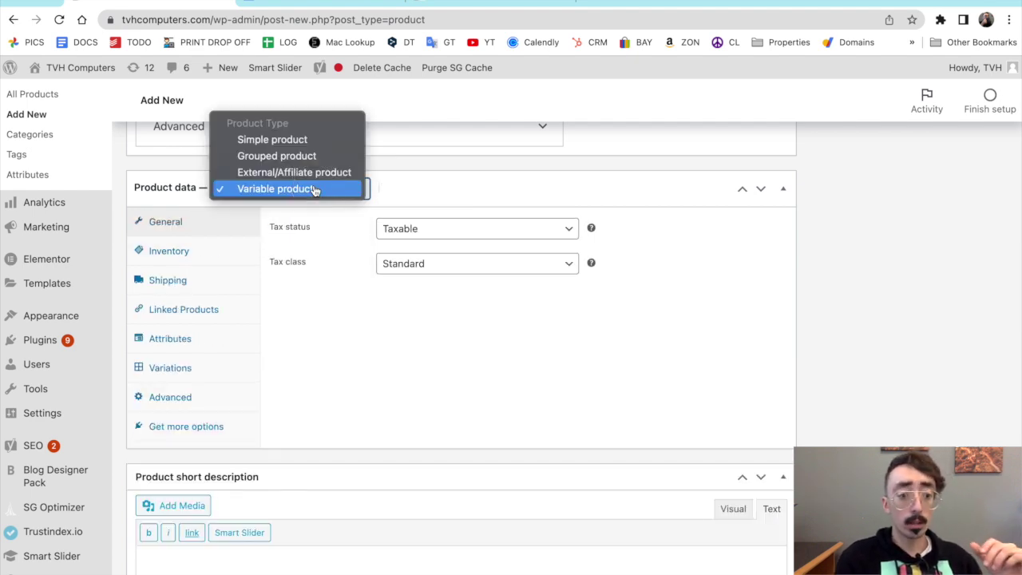
pyautogui.click(263, 174)
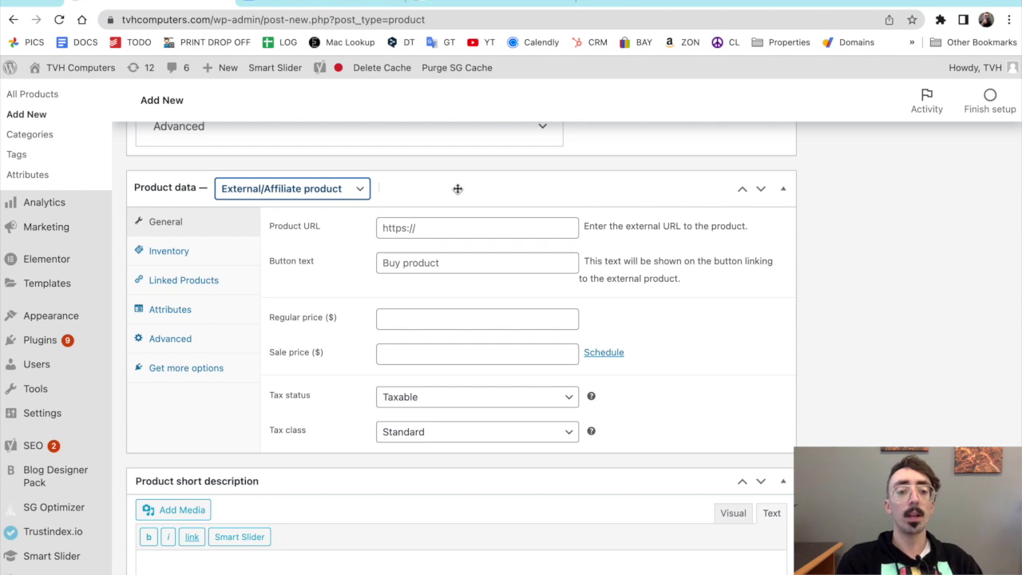
pyautogui.click(417, 230)
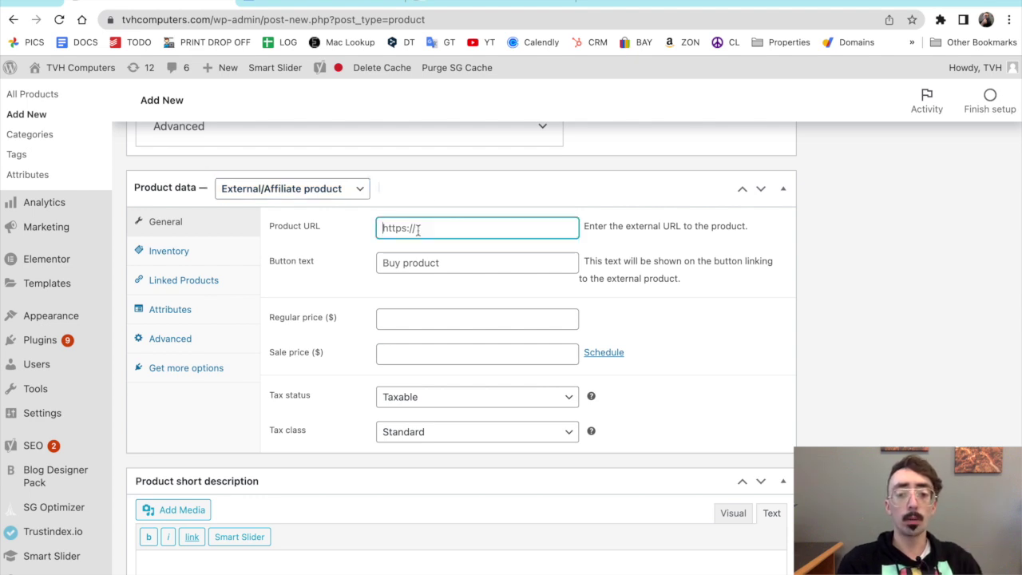
pyautogui.click(419, 262)
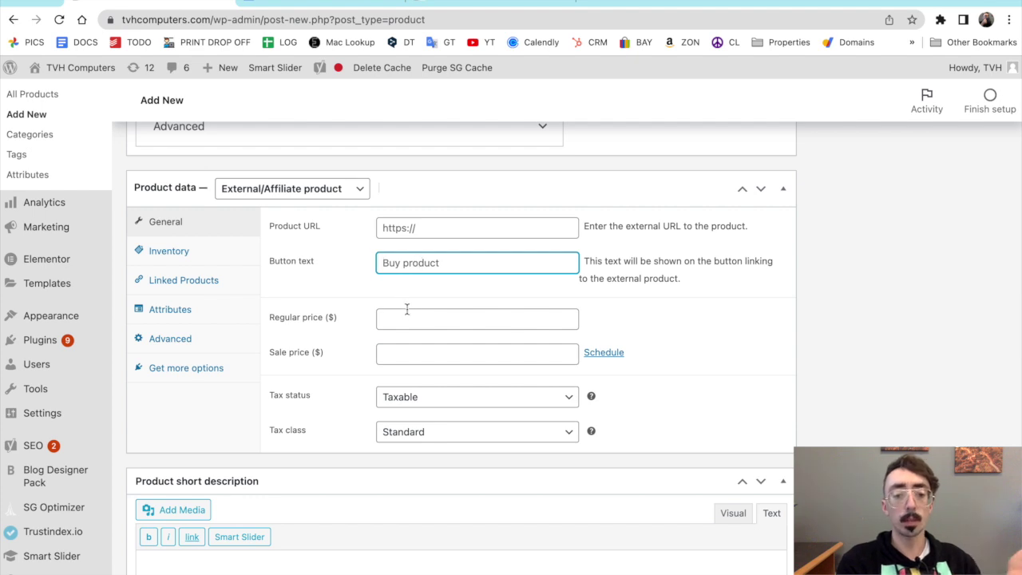
pyautogui.click(417, 228)
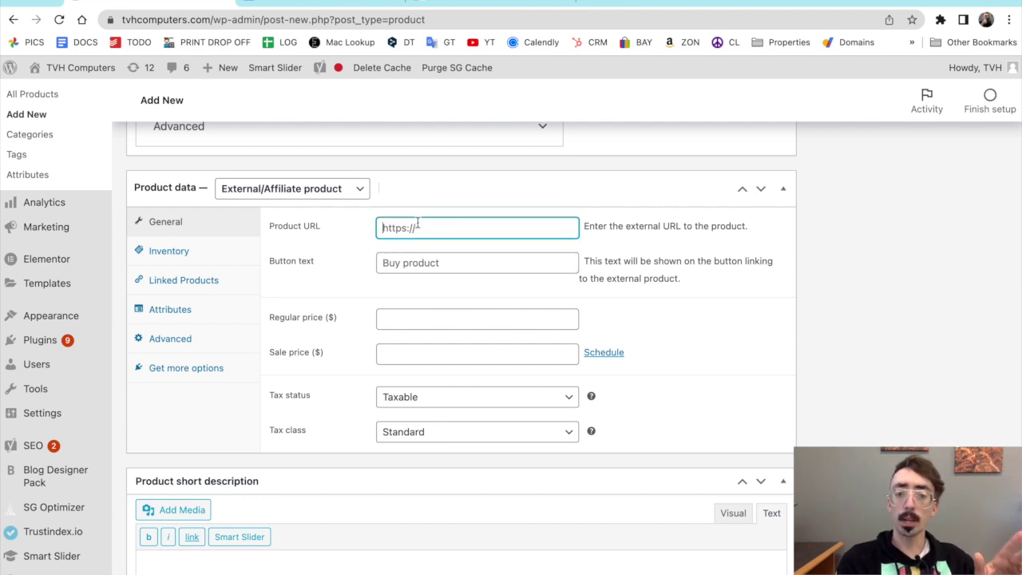
# On the live Dell product page, follow Inquire to the Contact Us page, then go back to the editor
pyautogui.hotkey('ctrl', 'Tab')
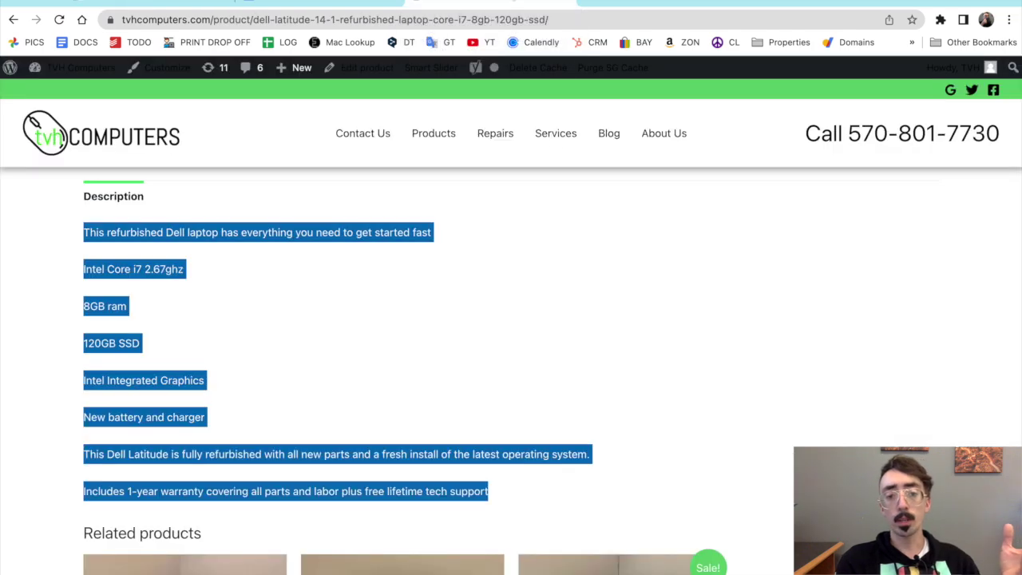
pyautogui.click(625, 279)
pyautogui.scroll(4, 625, 279)
pyautogui.scroll(3, 625, 278)
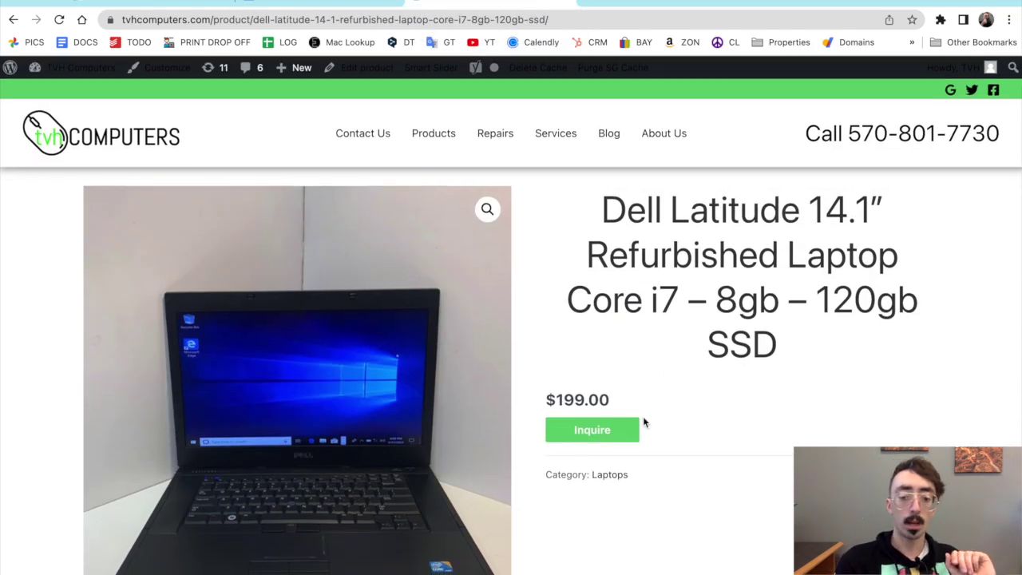
pyautogui.click(575, 431)
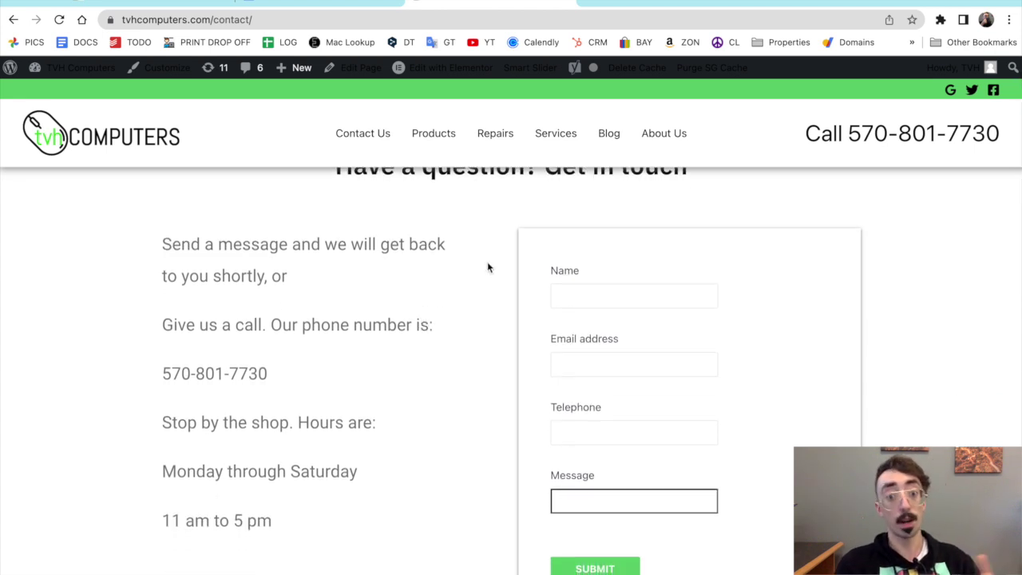
pyautogui.click(147, 3)
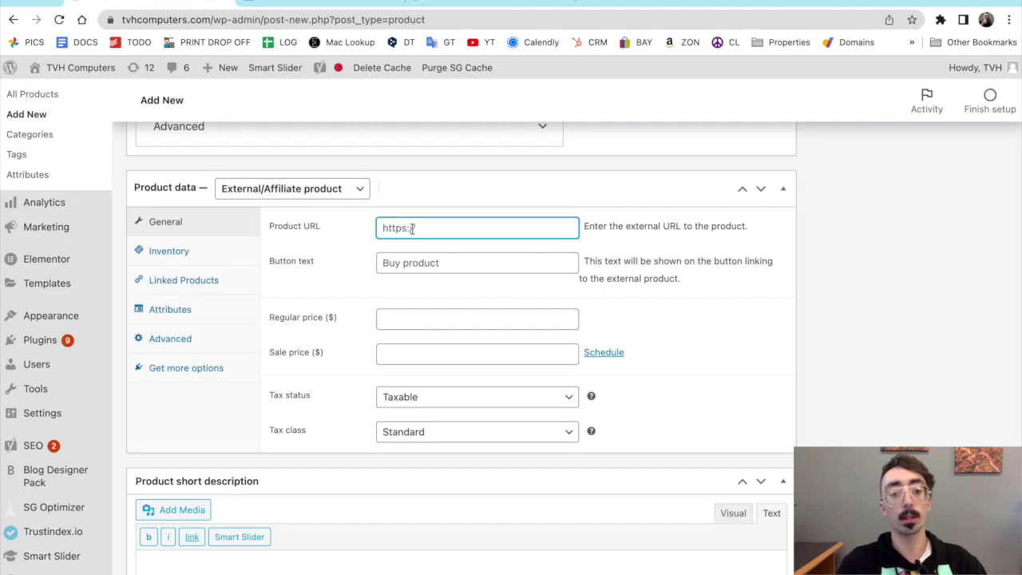
pyautogui.write('htt')
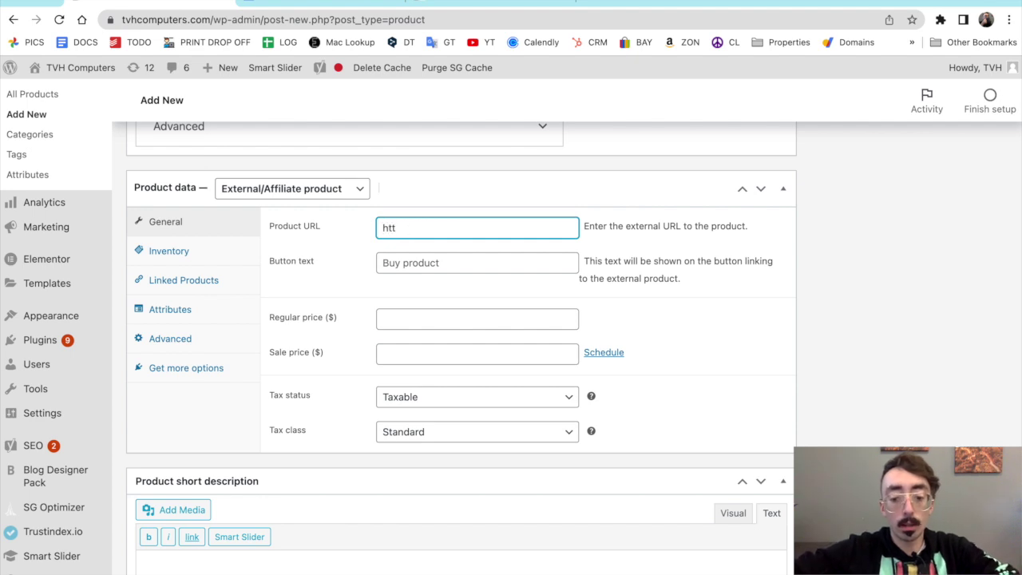
pyautogui.write('ps:/')
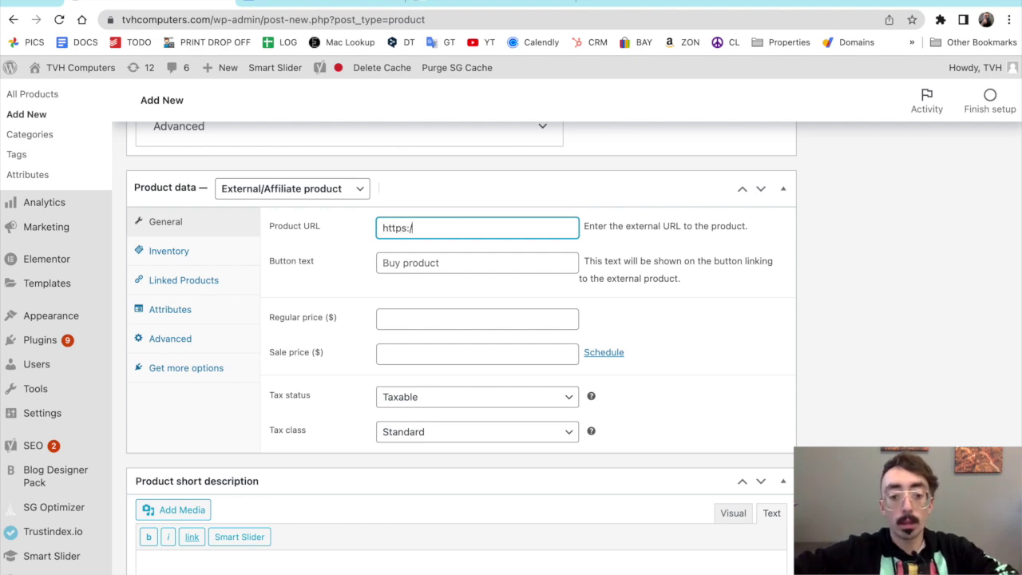
pyautogui.write('/tvhcomp')
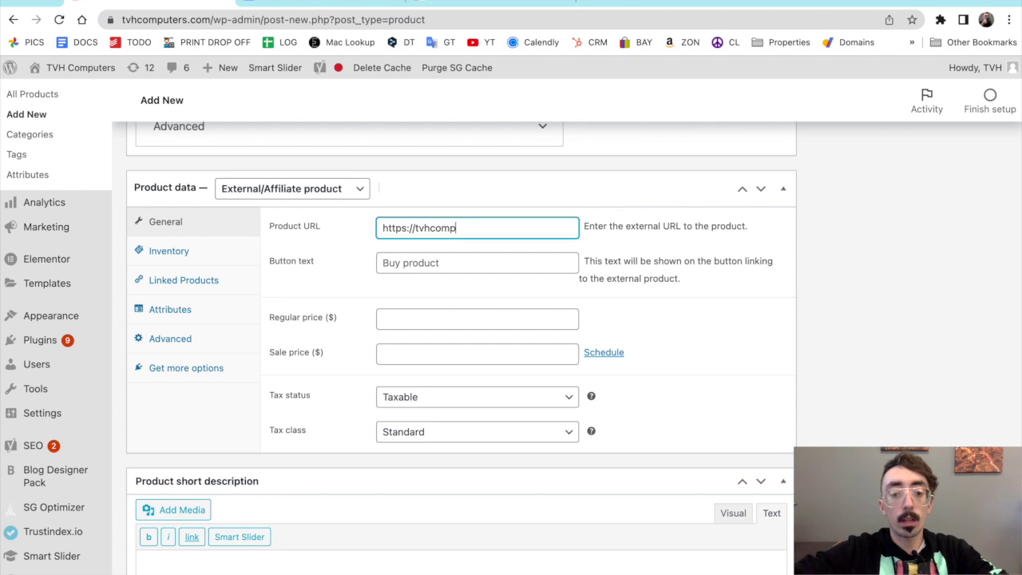
pyautogui.write('uters.com')
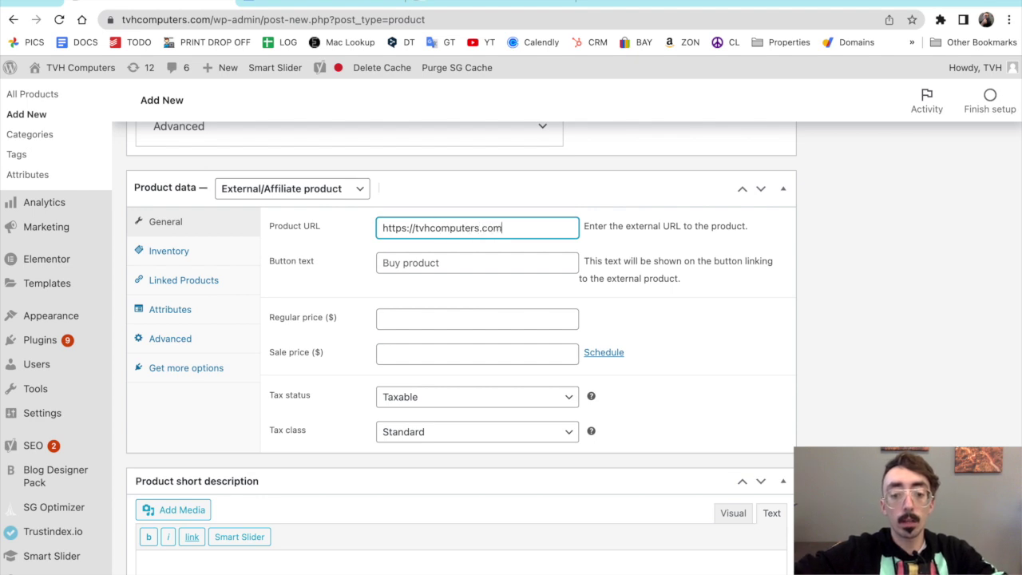
pyautogui.write('/contact')
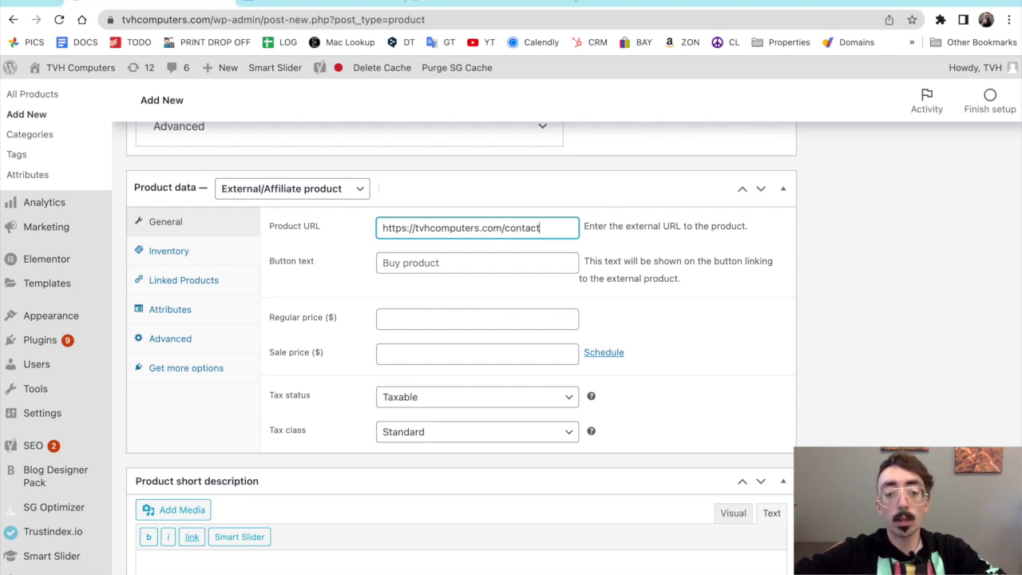
pyautogui.click(412, 263)
pyautogui.hotkey('ctrl', 'a')
pyautogui.press('BackSpace')
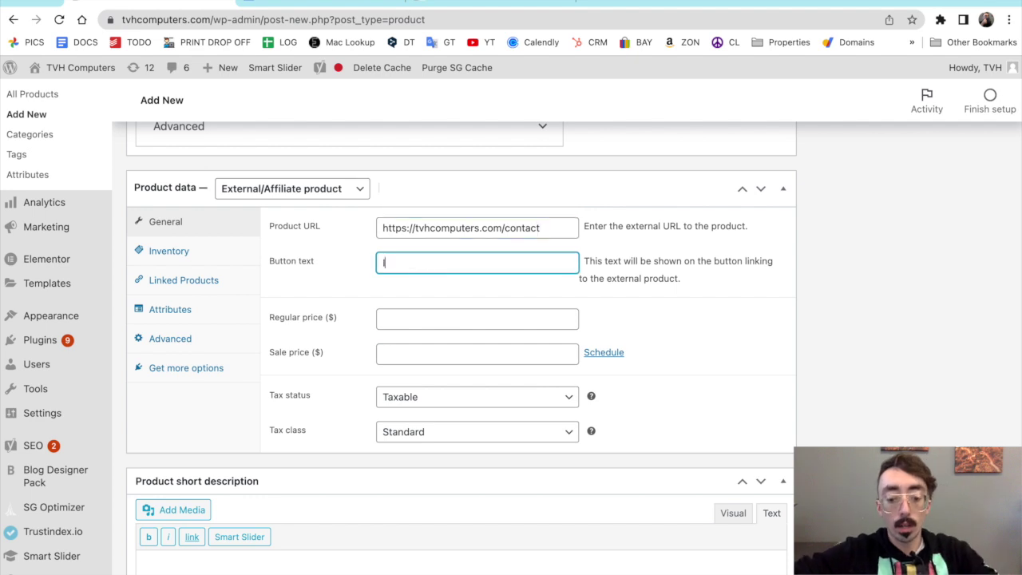
pyautogui.write('Inquire')
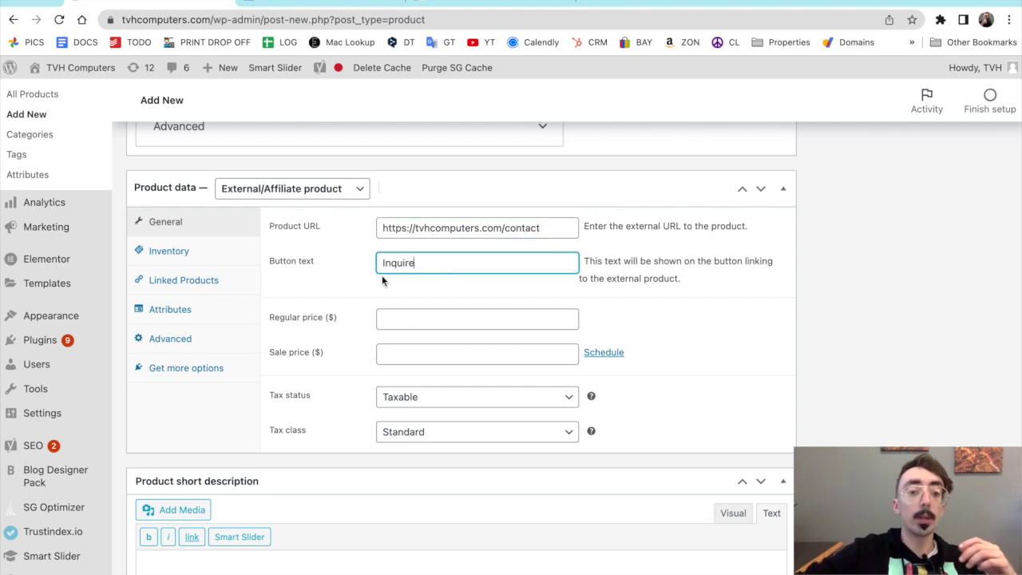
pyautogui.click(357, 280)
pyautogui.scroll(-2, 357, 281)
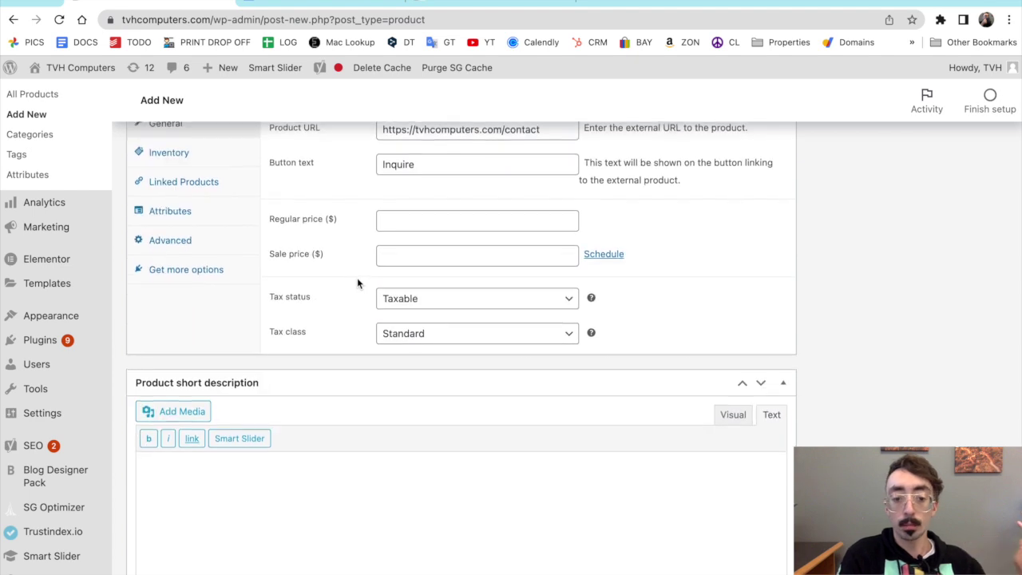
pyautogui.click(416, 227)
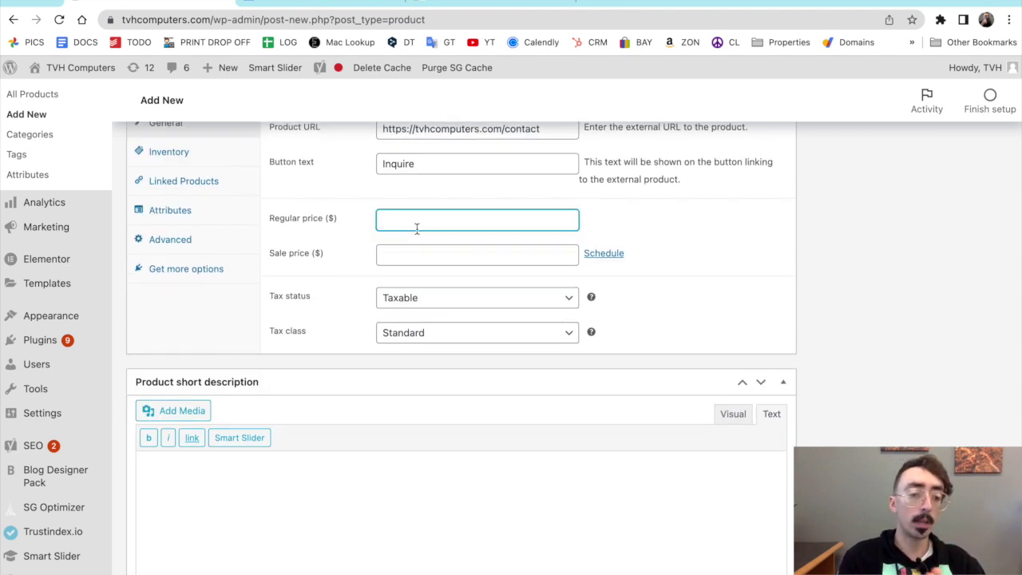
pyautogui.hotkey('ctrl', 'Tab')
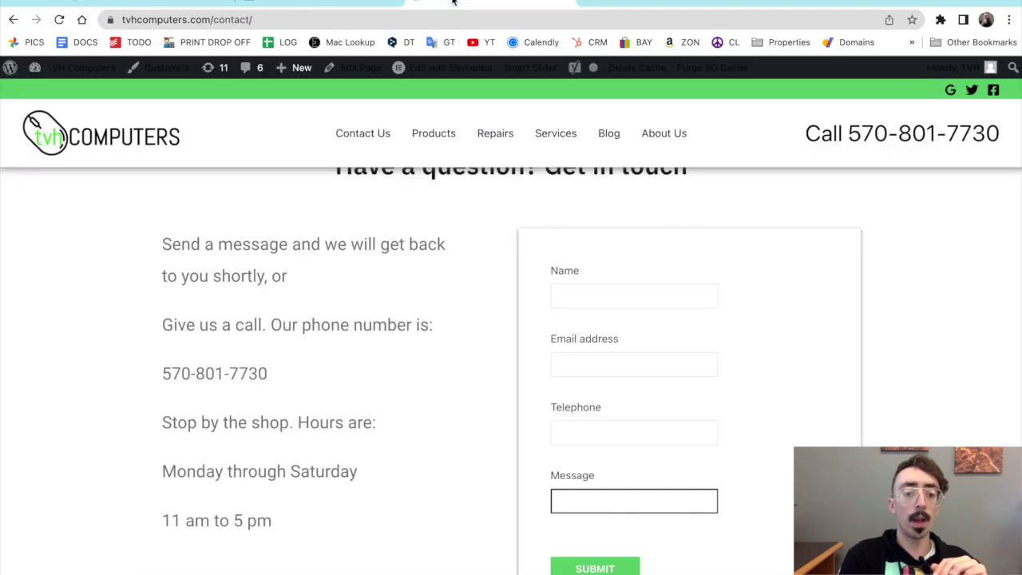
pyautogui.hscroll(-3, 415, 361)
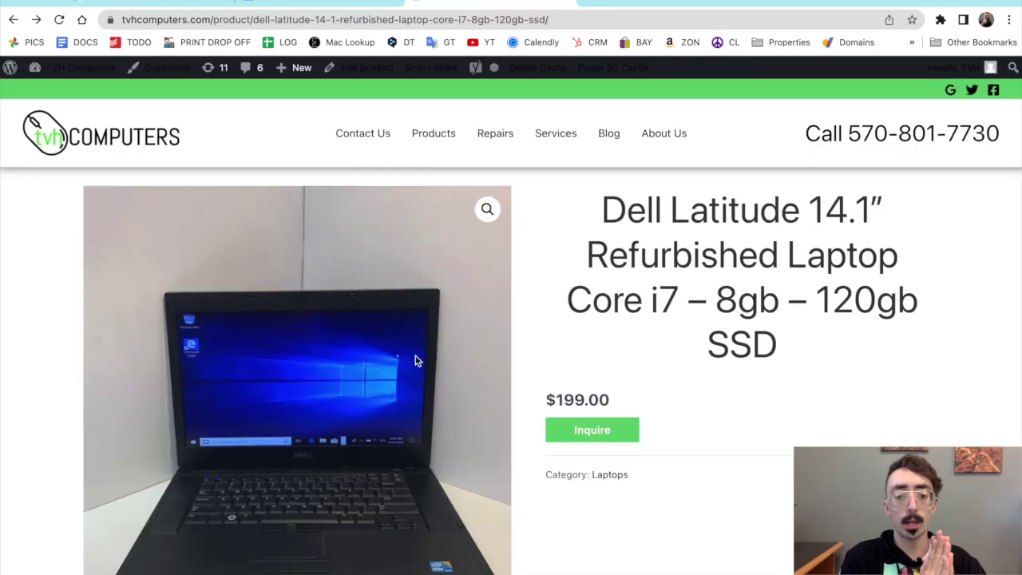
pyautogui.hscroll(-3, 416, 361)
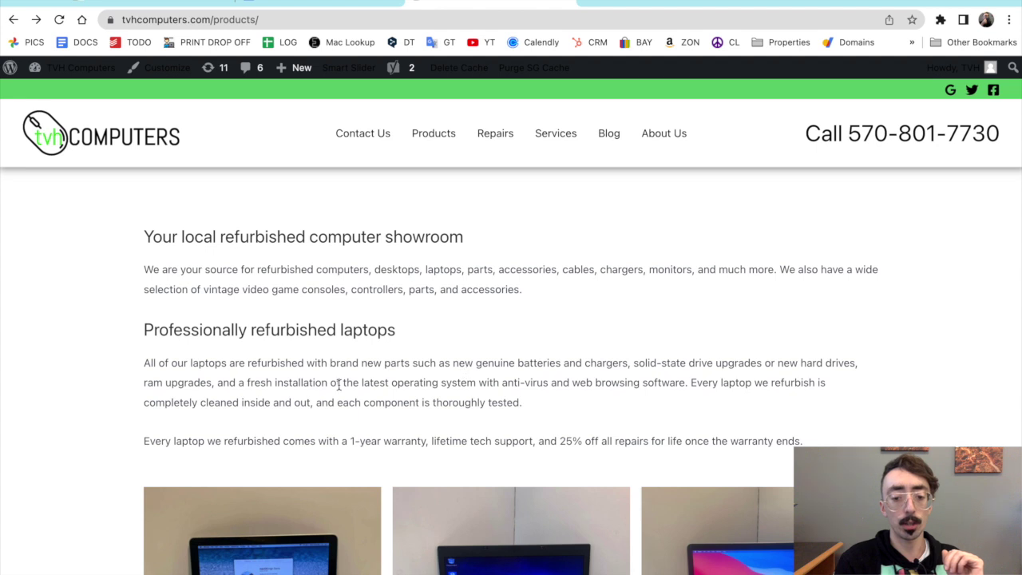
pyautogui.scroll(-5, 339, 385)
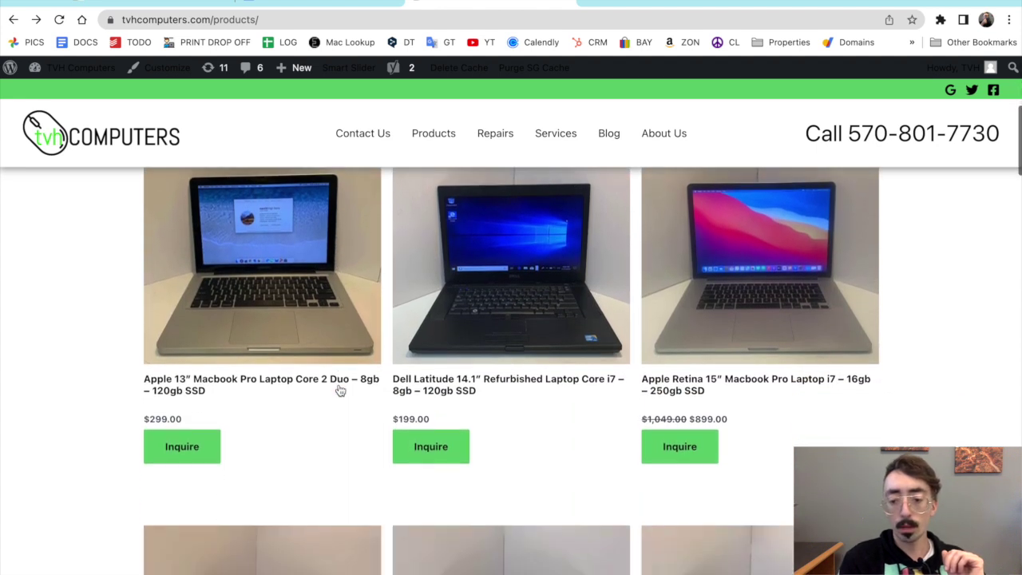
pyautogui.click(707, 366)
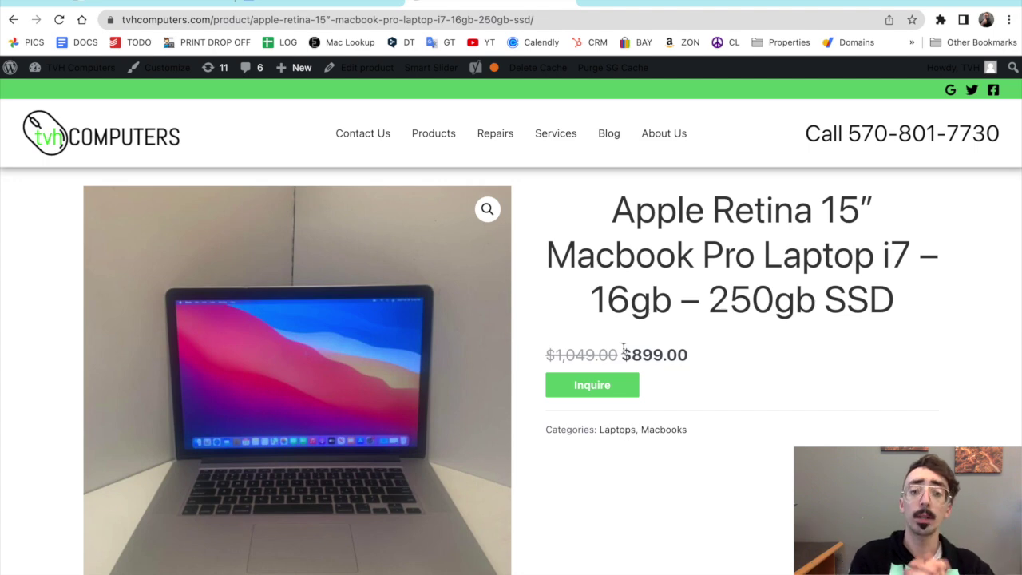
# Enter a regular price of 199 and a sale price of 179
pyautogui.click(163, 5)
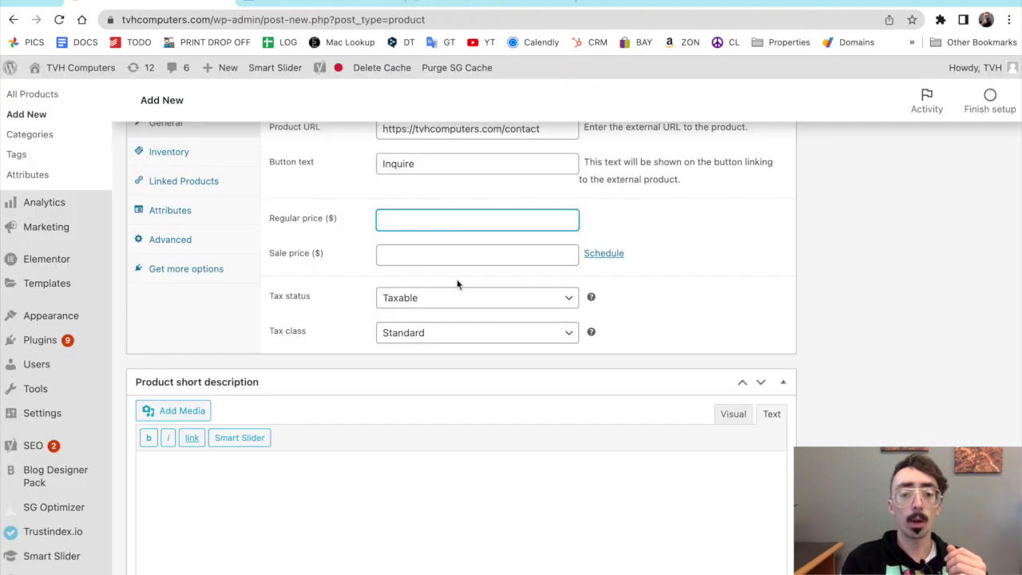
pyautogui.write('$')
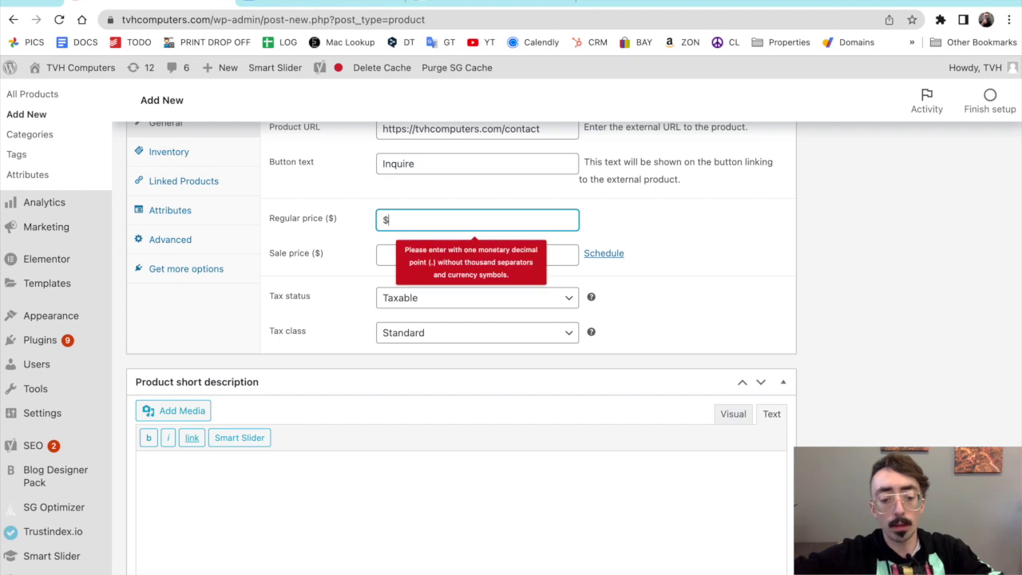
pyautogui.write('199')
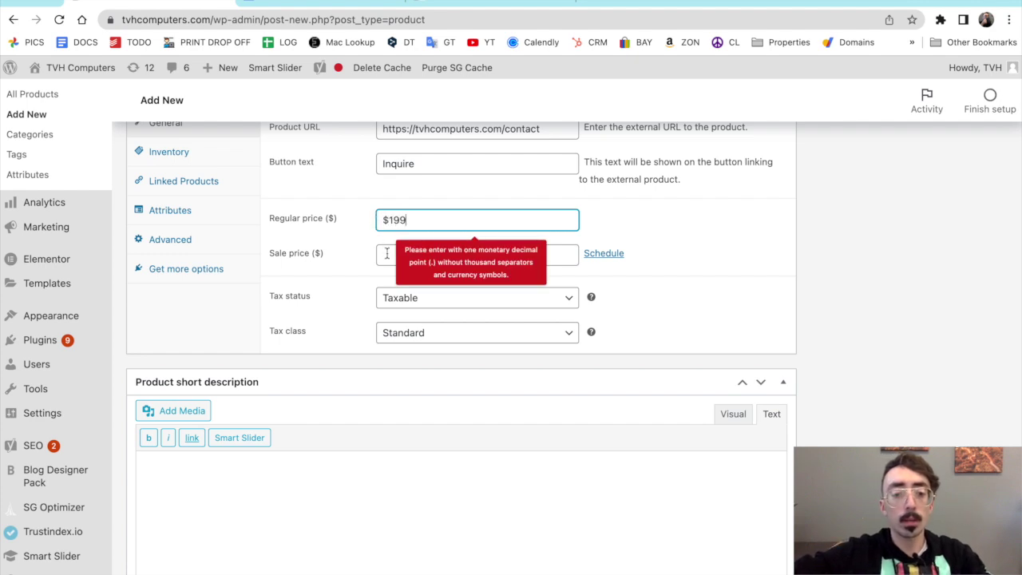
pyautogui.click(386, 253)
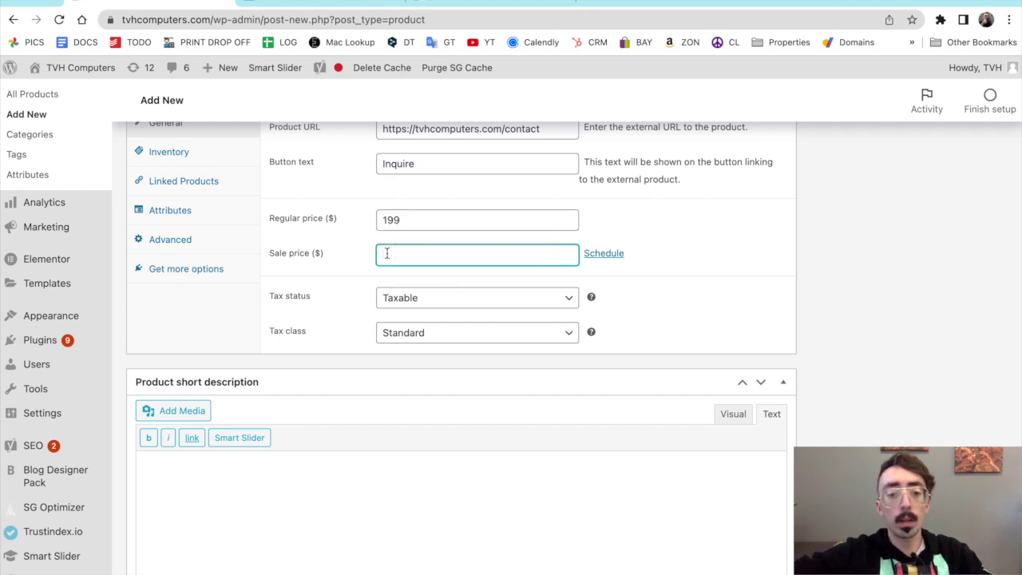
pyautogui.write('179')
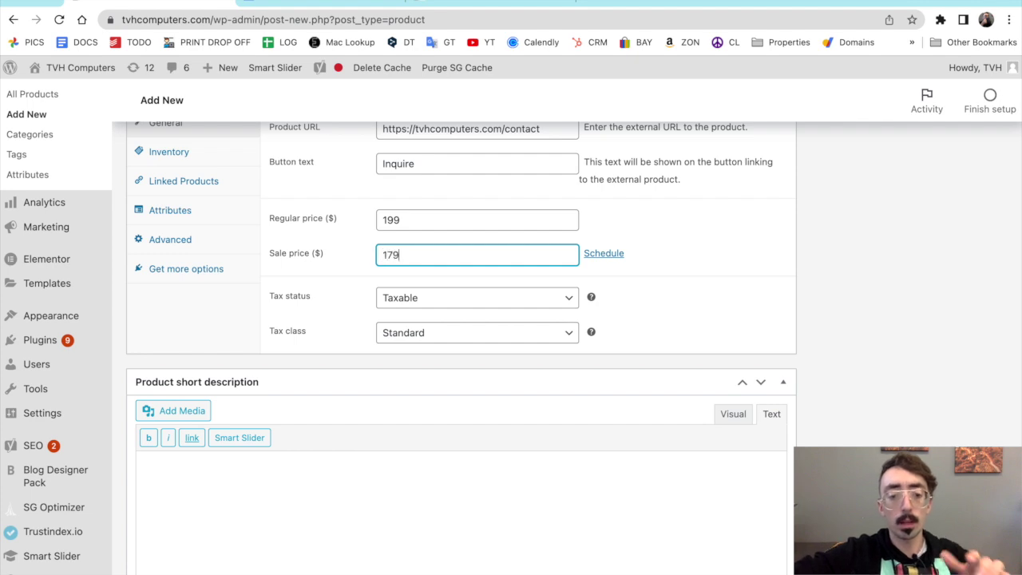
pyautogui.click(643, 225)
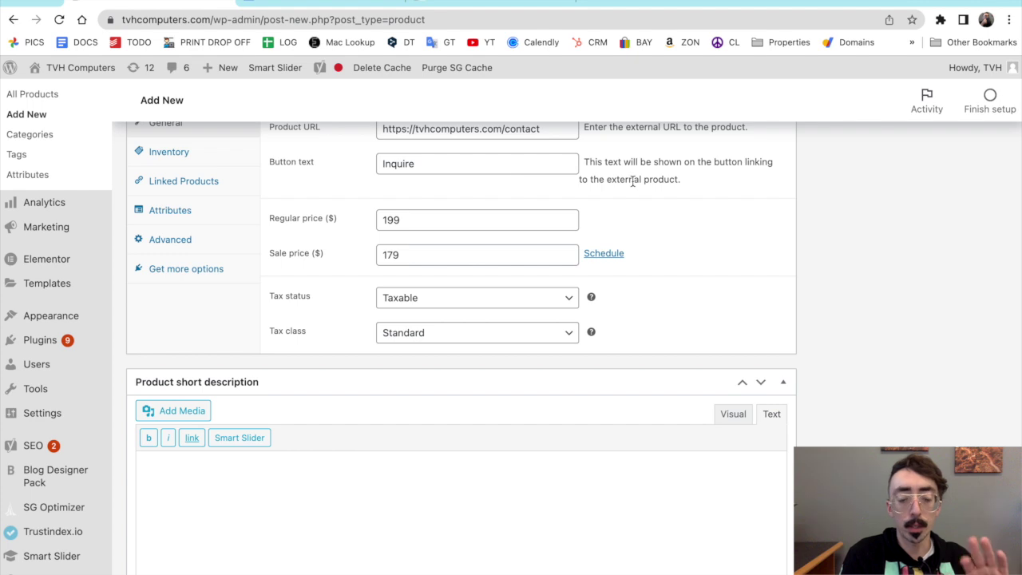
pyautogui.scroll(3, 633, 181)
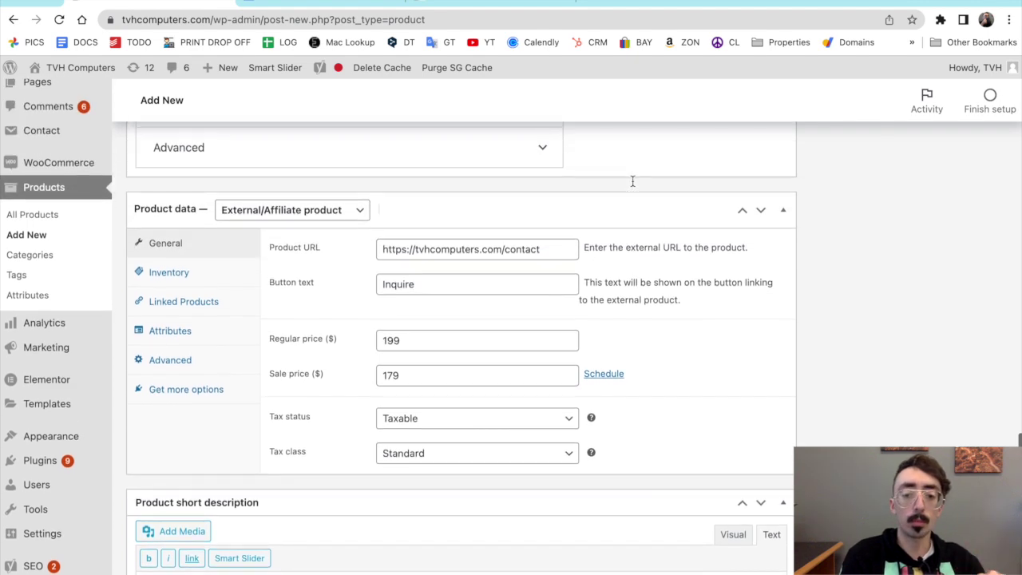
pyautogui.scroll(-1, 632, 181)
pyautogui.scroll(-2, 632, 185)
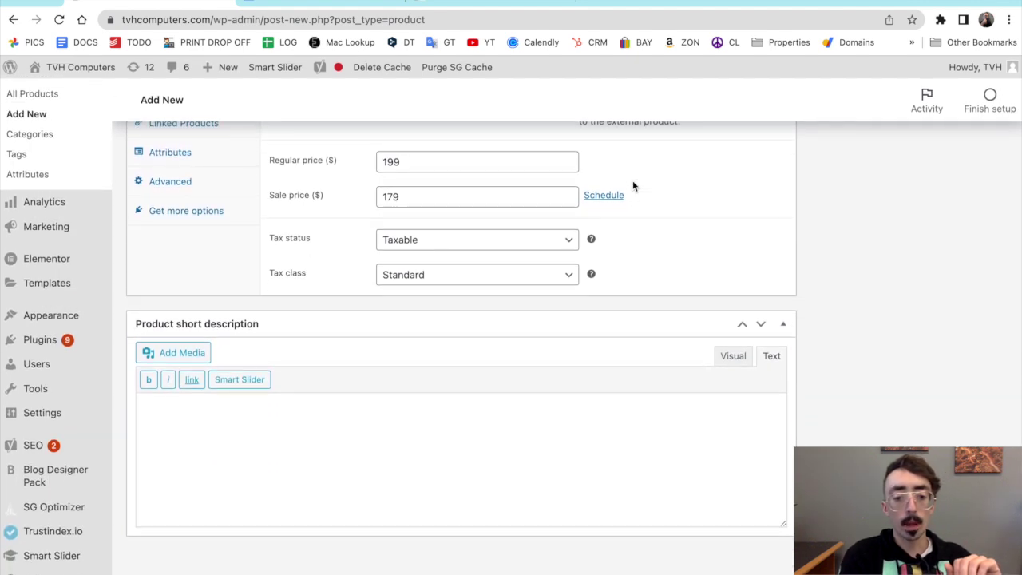
pyautogui.click(238, 437)
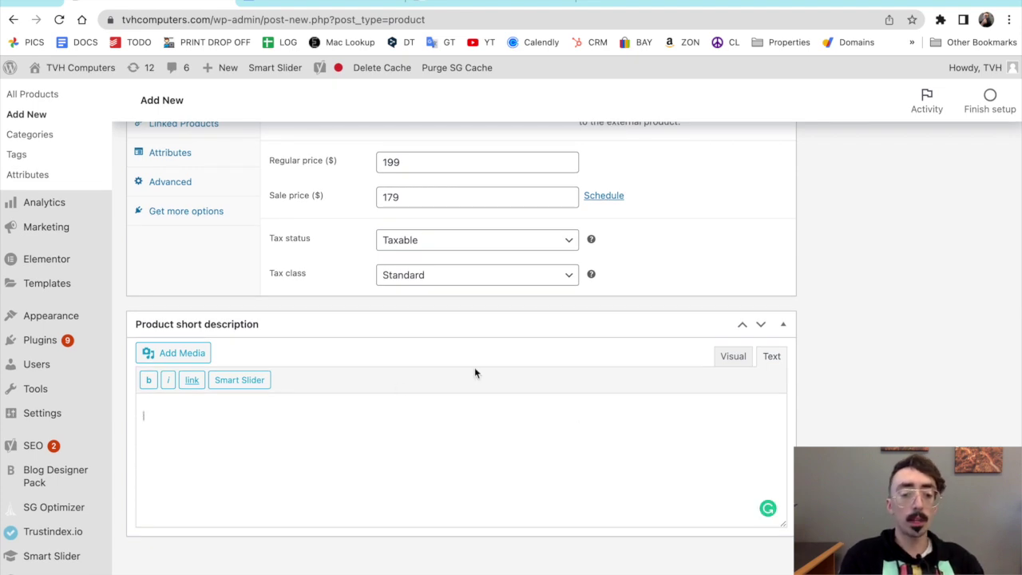
pyautogui.click(502, 8)
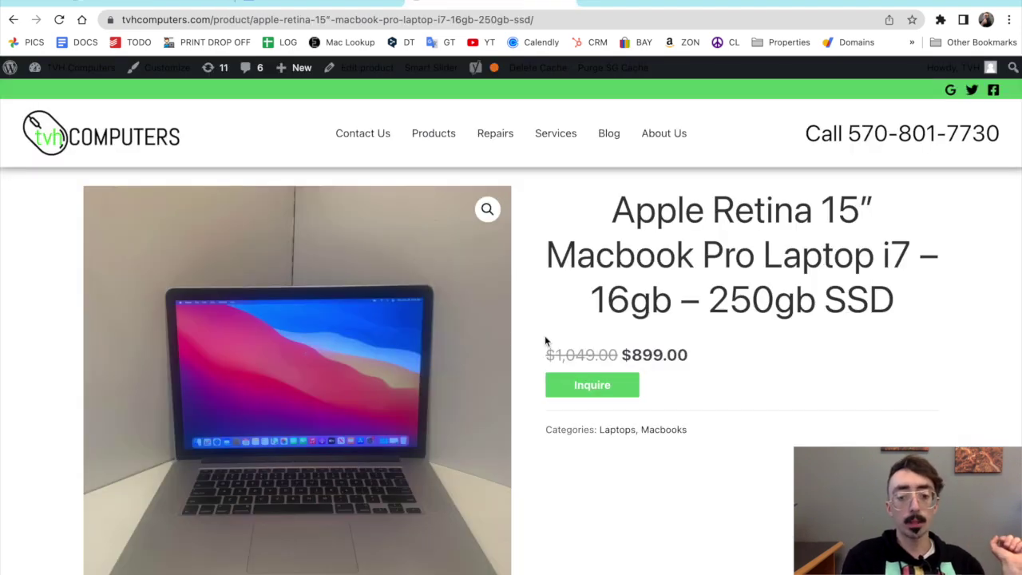
pyautogui.hscroll(-5, 544, 335)
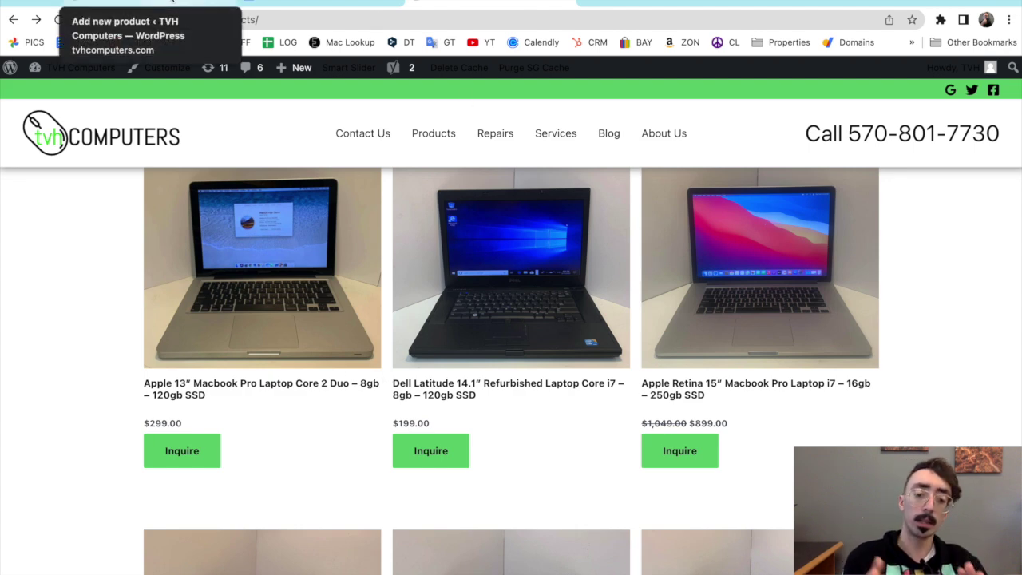
pyautogui.click(171, 3)
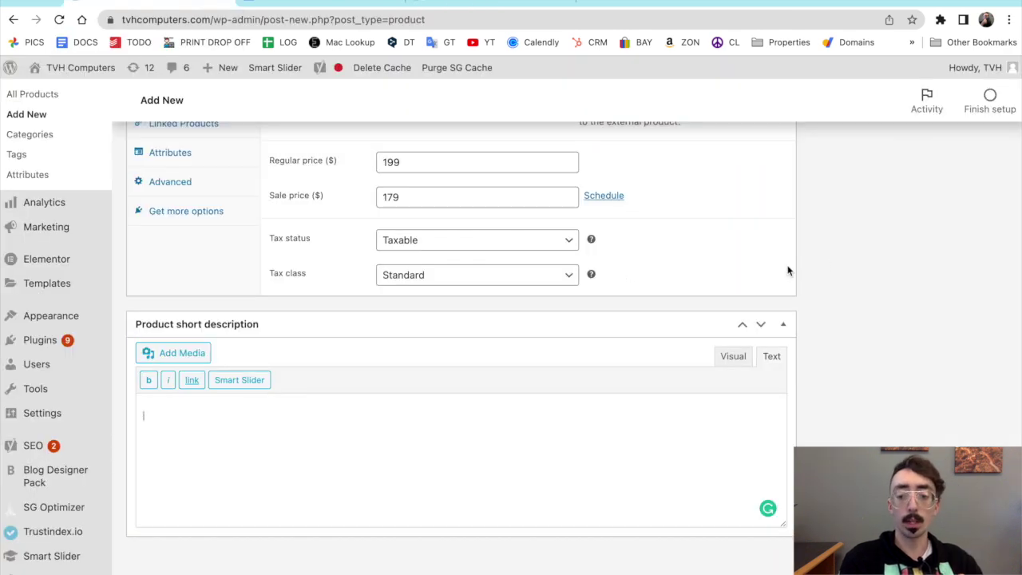
# Tick the Laptops product category, discarding a trial new-category name
pyautogui.scroll(3, 841, 265)
pyautogui.scroll(10, 841, 265)
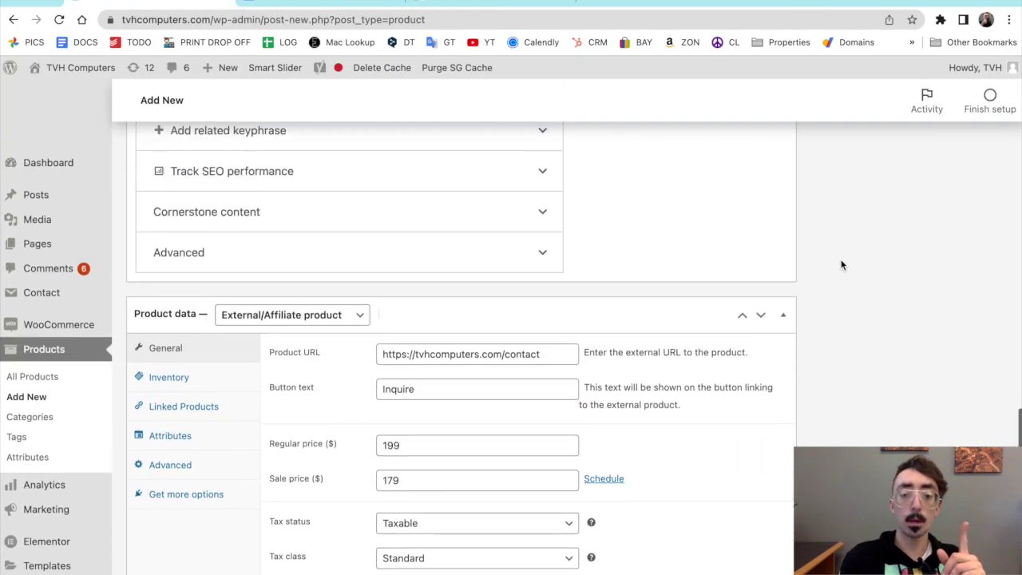
pyautogui.scroll(5, 736, 231)
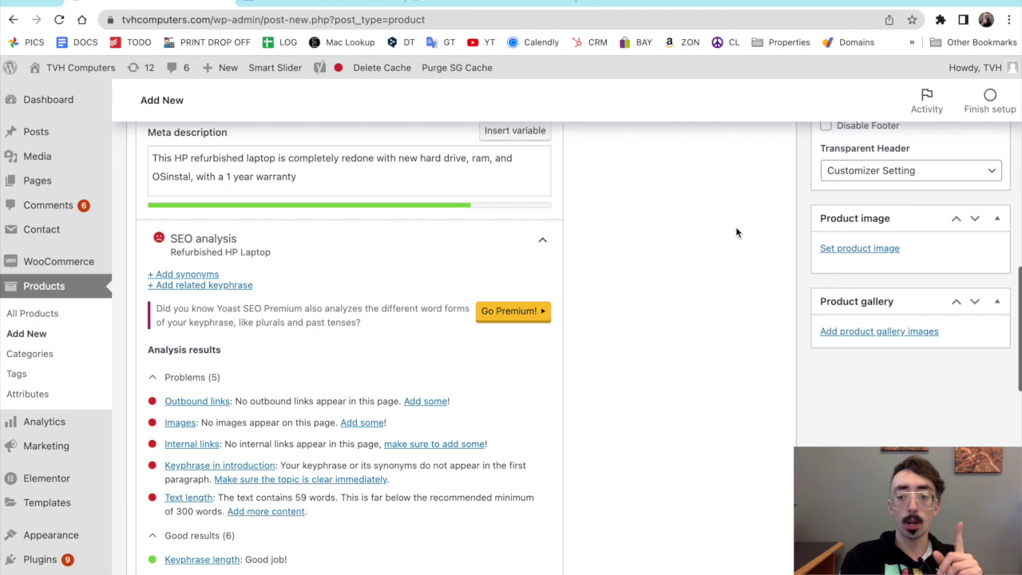
pyautogui.scroll(5, 736, 231)
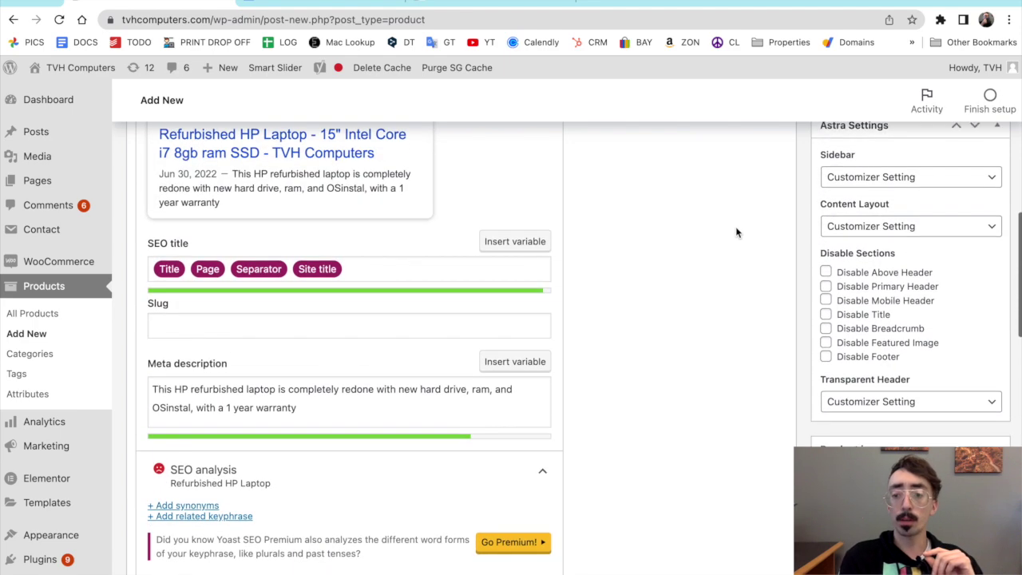
pyautogui.scroll(5, 736, 232)
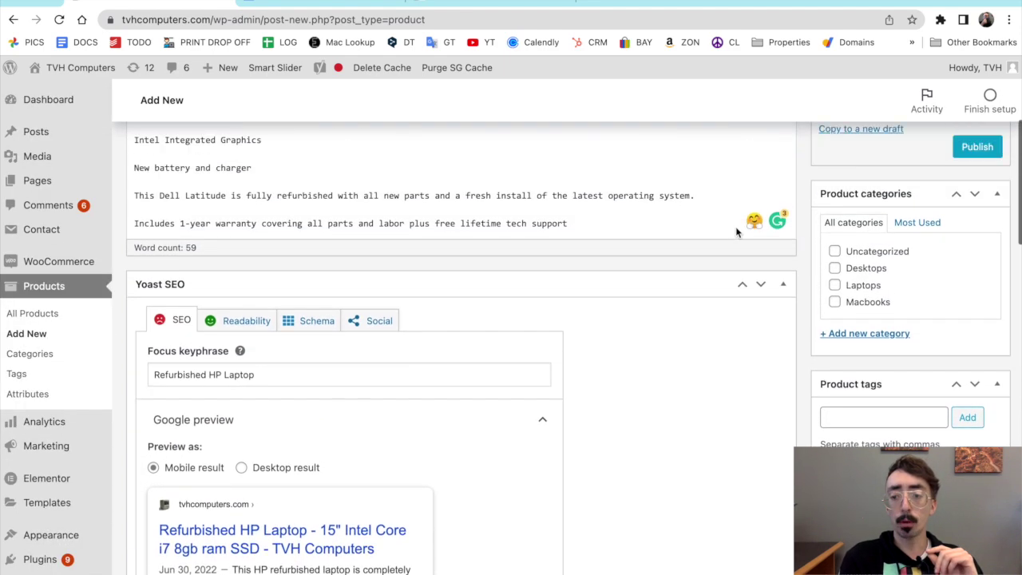
pyautogui.scroll(3, 737, 227)
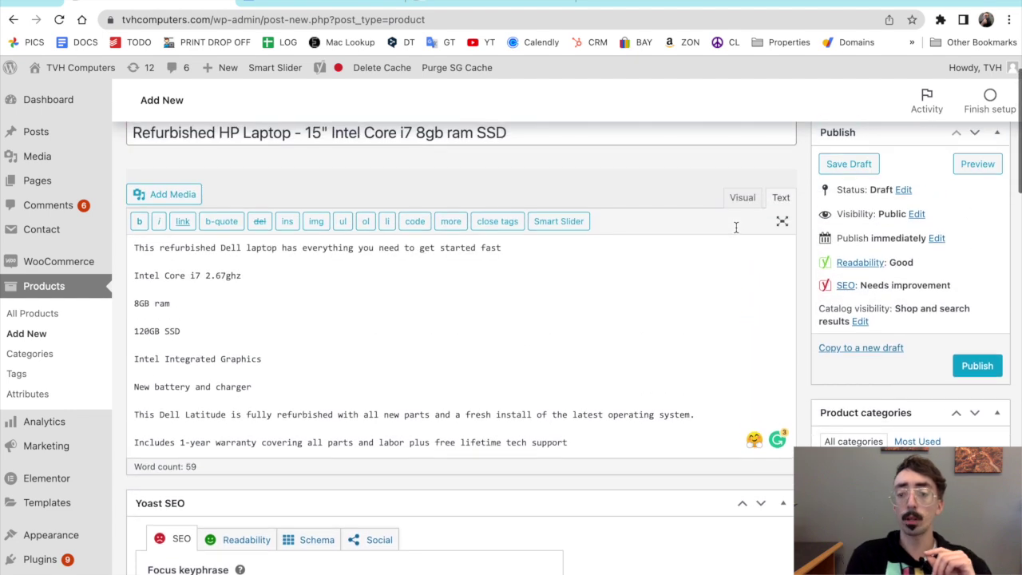
pyautogui.scroll(2, 926, 264)
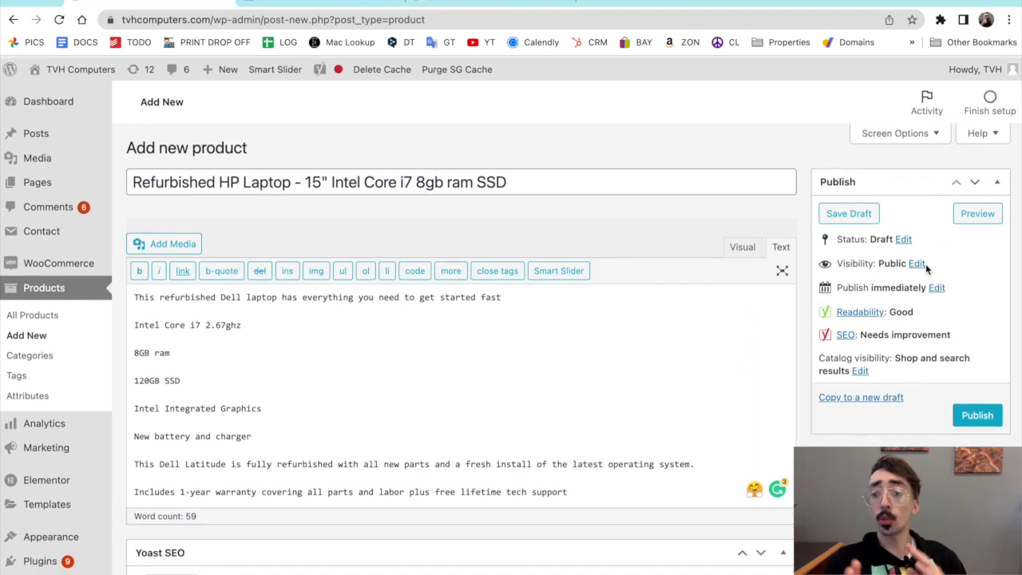
pyautogui.scroll(-5, 925, 264)
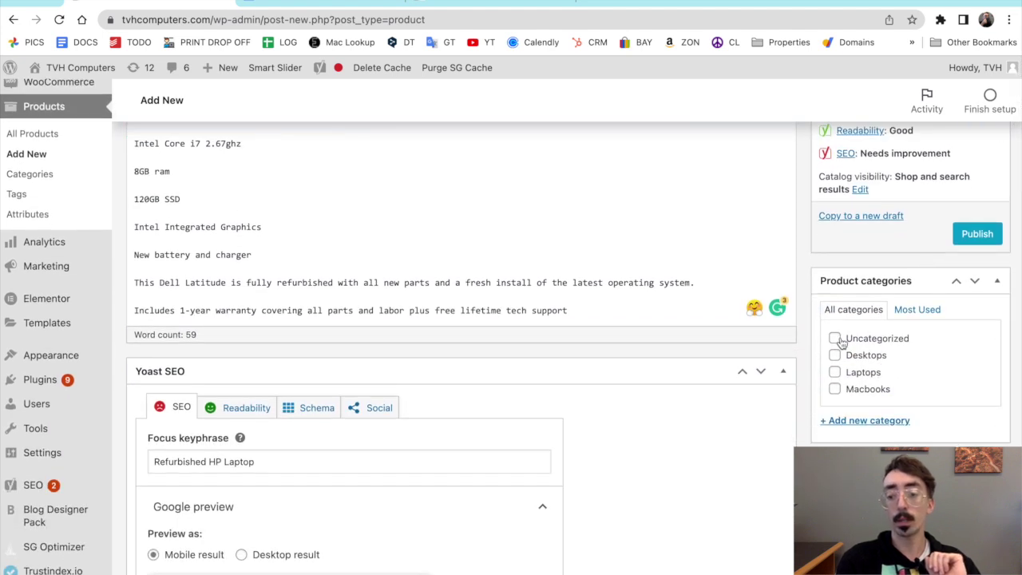
pyautogui.scroll(-1, 818, 352)
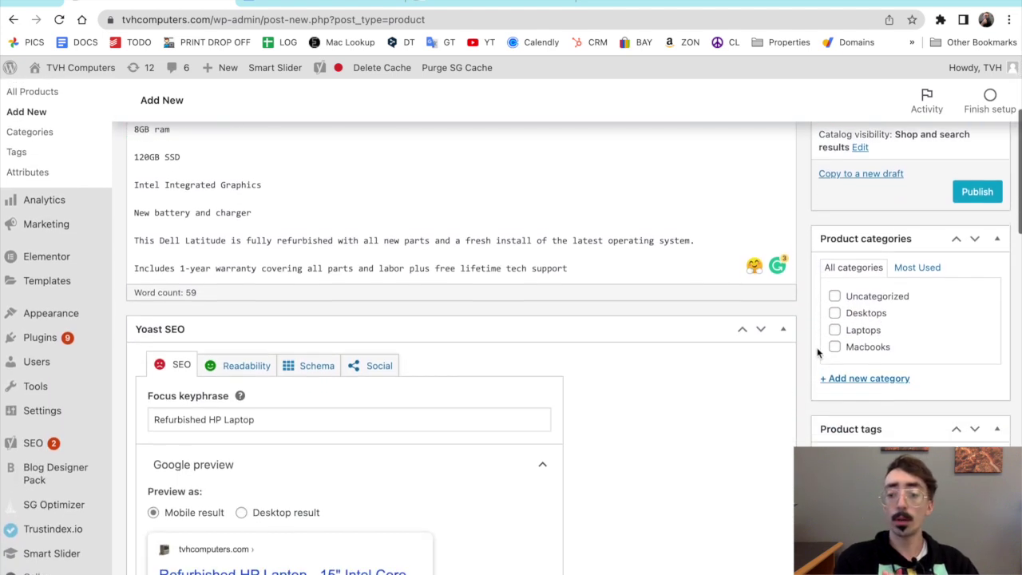
pyautogui.click(848, 377)
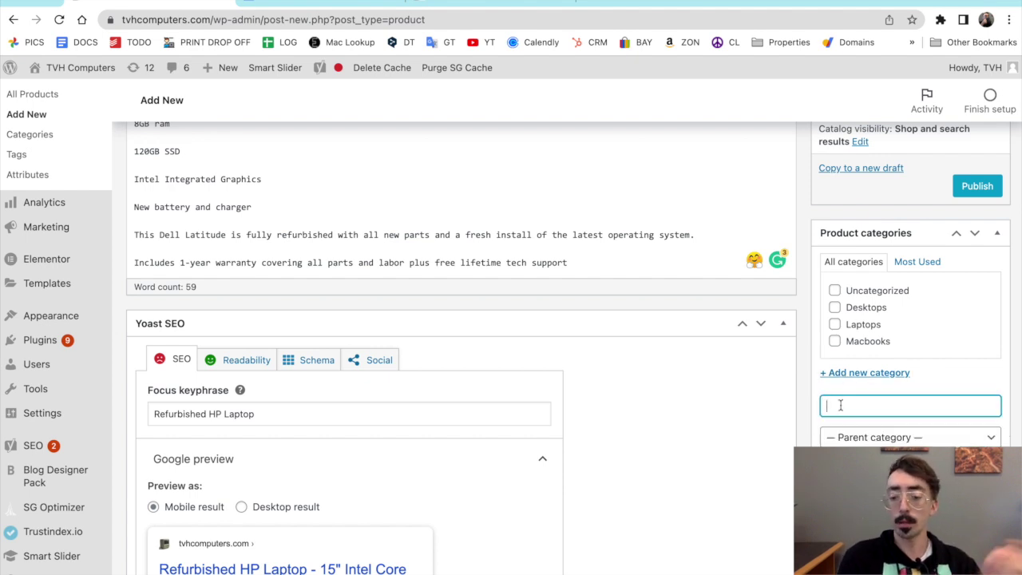
pyautogui.write('whateve')
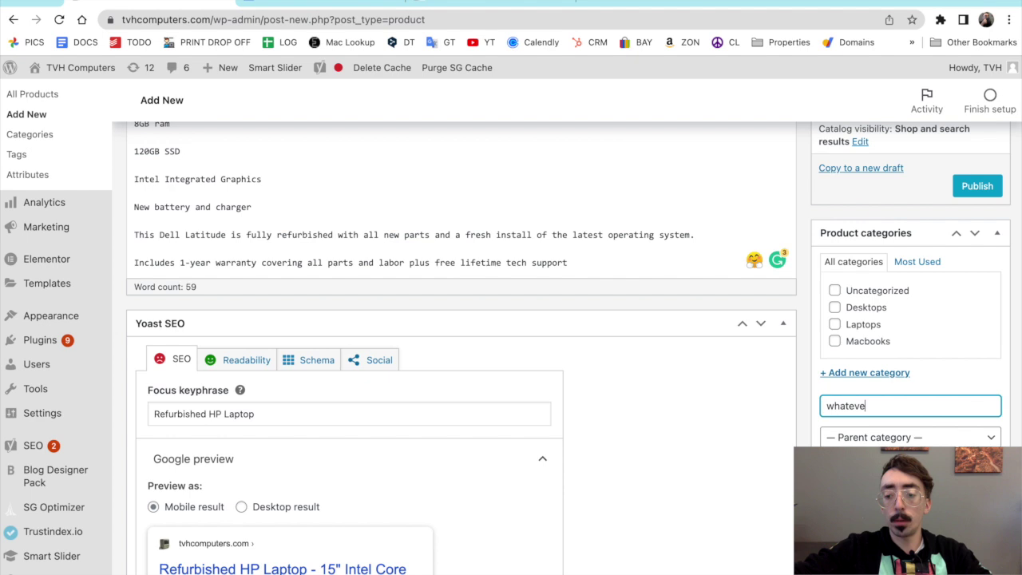
pyautogui.press('BackSpace')
pyautogui.press('BackSpace')
pyautogui.press('BackSpace')
pyautogui.press('BackSpace')
pyautogui.press('BackSpace')
pyautogui.press('BackSpace')
pyautogui.press('BackSpace')
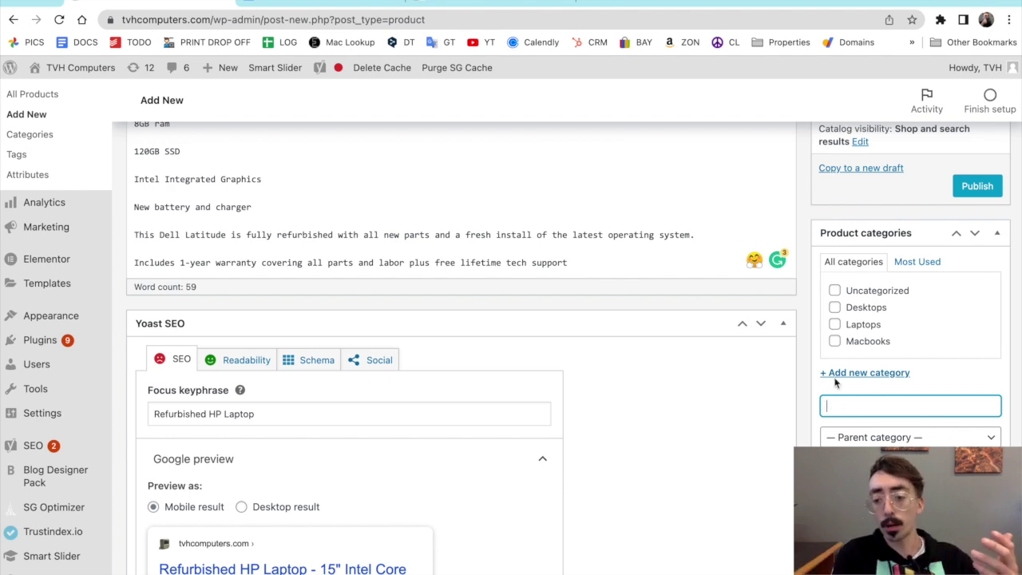
pyautogui.click(834, 326)
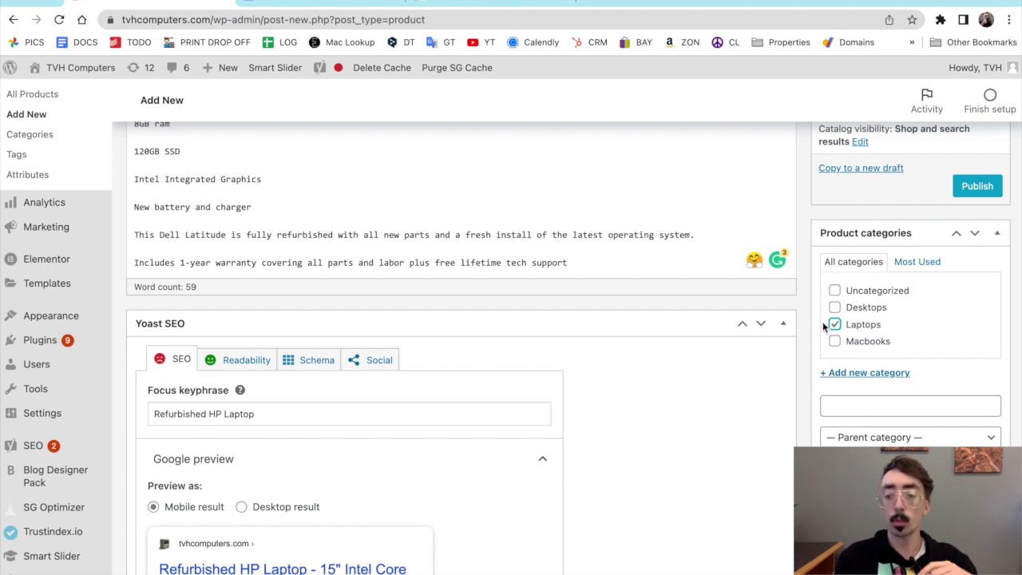
pyautogui.scroll(-3, 819, 321)
# Type 'hp' in Product tags, then delete it so the product has no tags
pyautogui.scroll(-3, 812, 334)
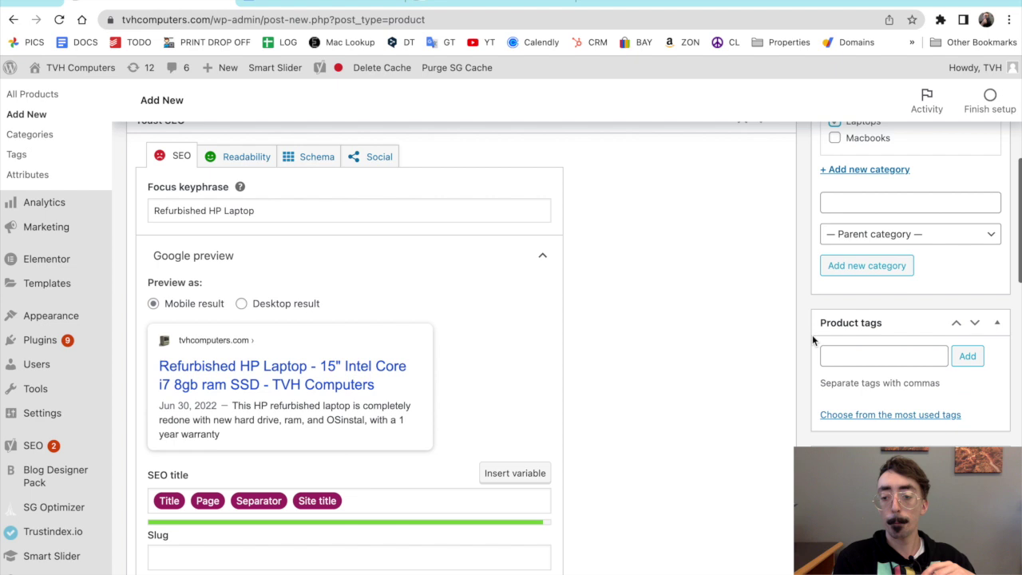
pyautogui.click(856, 352)
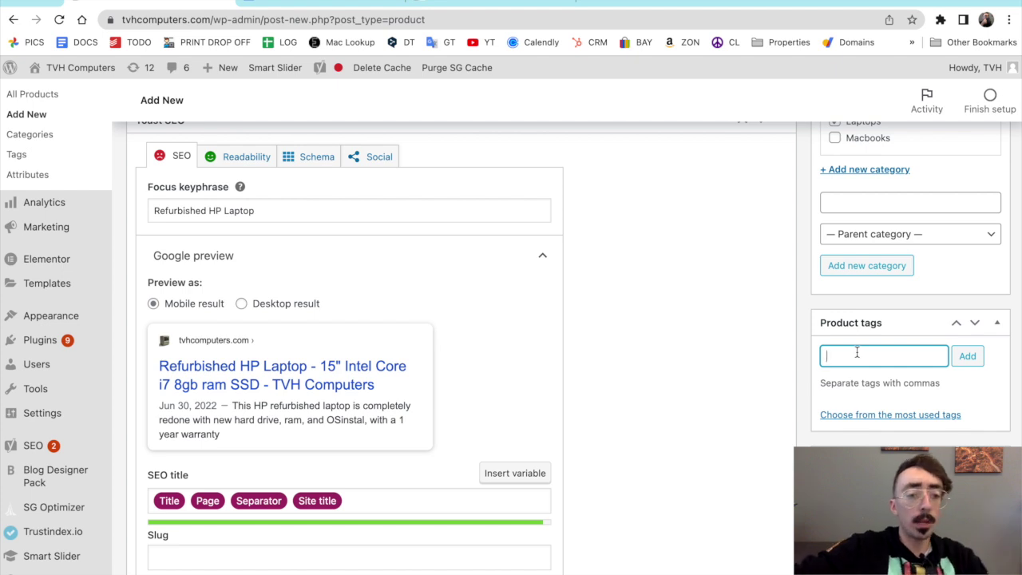
pyautogui.write('hp')
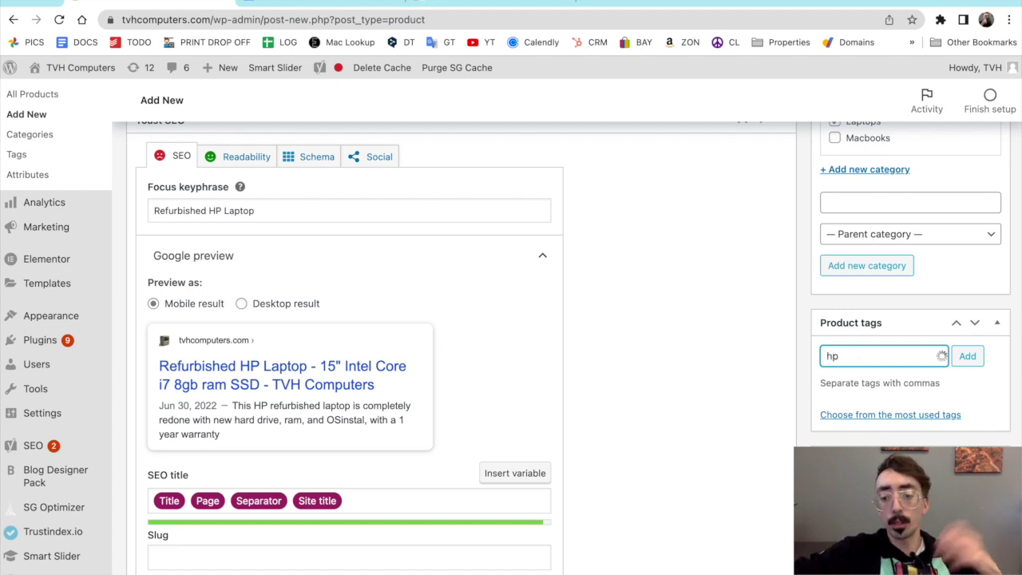
pyautogui.press('BackSpace')
pyautogui.press('BackSpace')
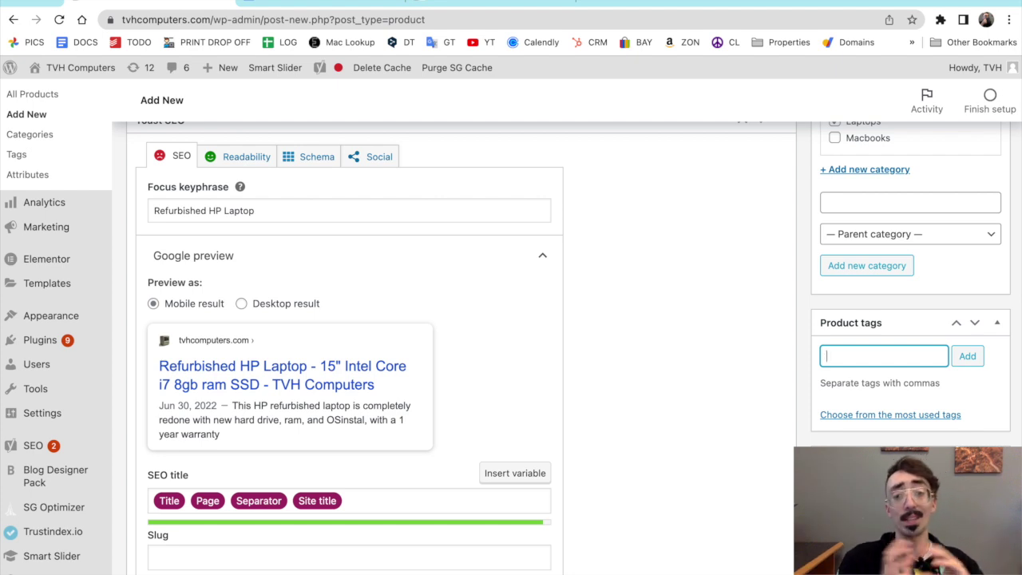
pyautogui.click(809, 349)
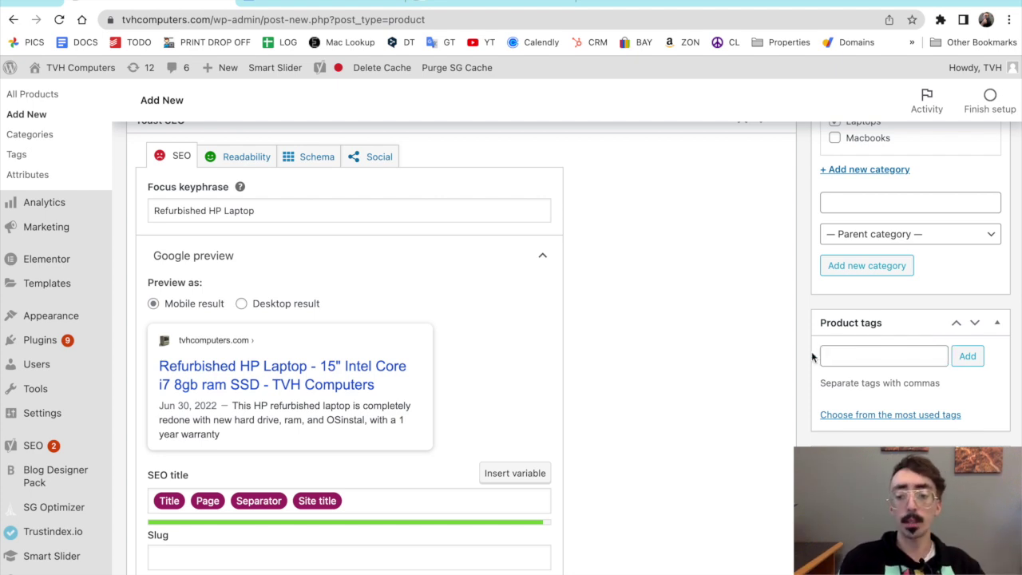
# Bring up the media library to choose the product's main image
pyautogui.scroll(-1, 811, 351)
pyautogui.scroll(-1, 812, 357)
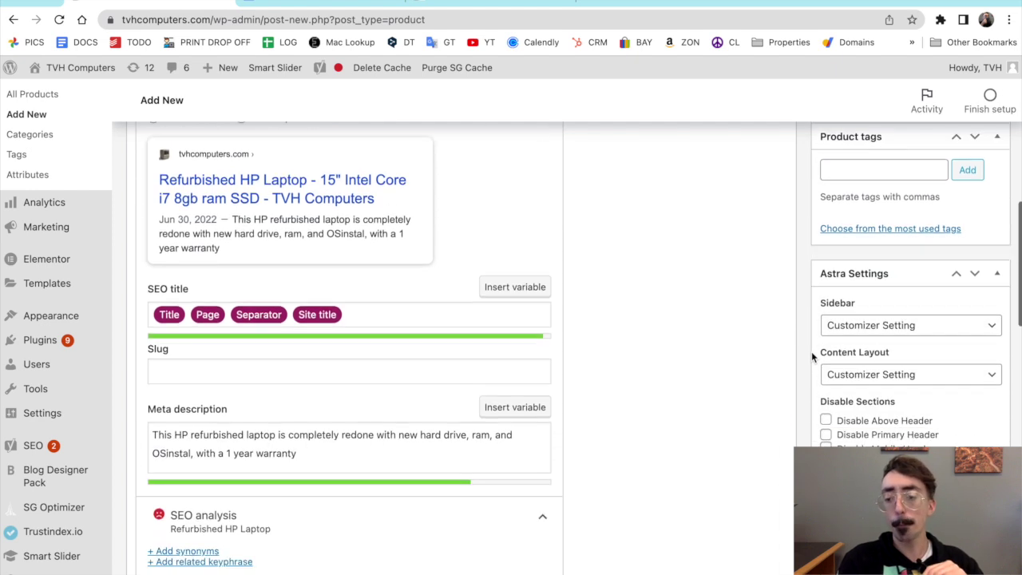
pyautogui.scroll(-3, 812, 351)
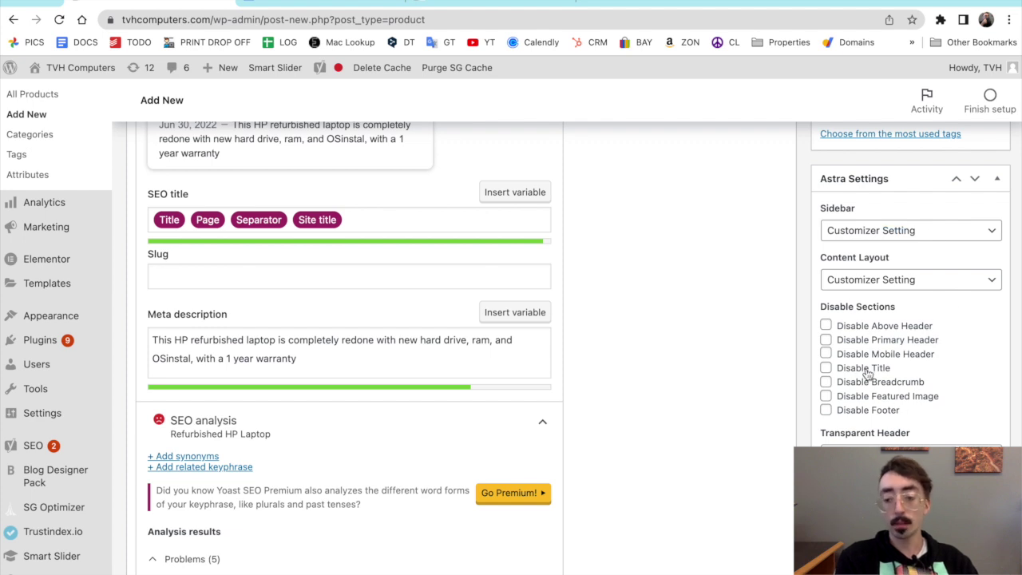
pyautogui.scroll(-3, 868, 375)
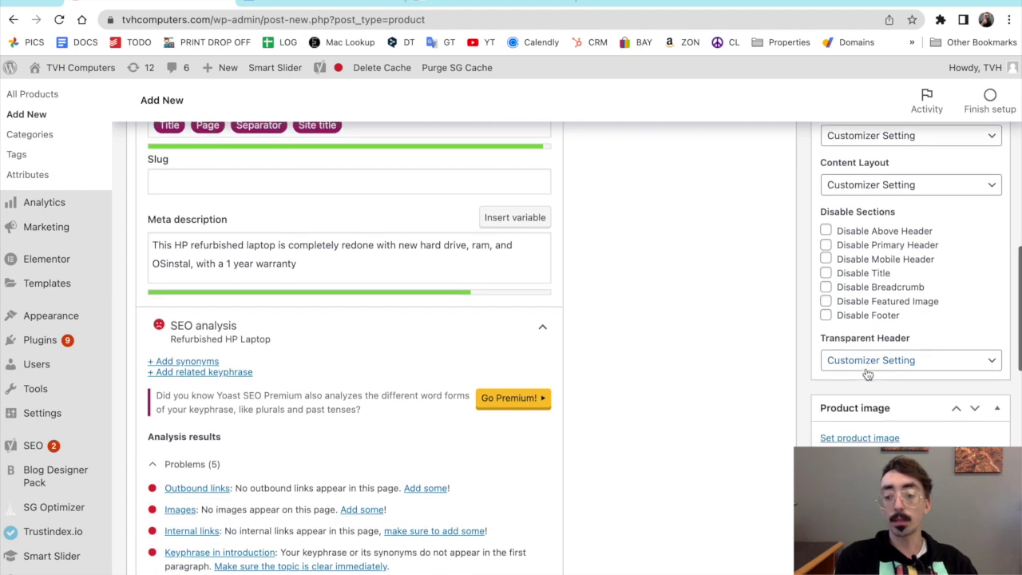
pyautogui.scroll(-1, 868, 376)
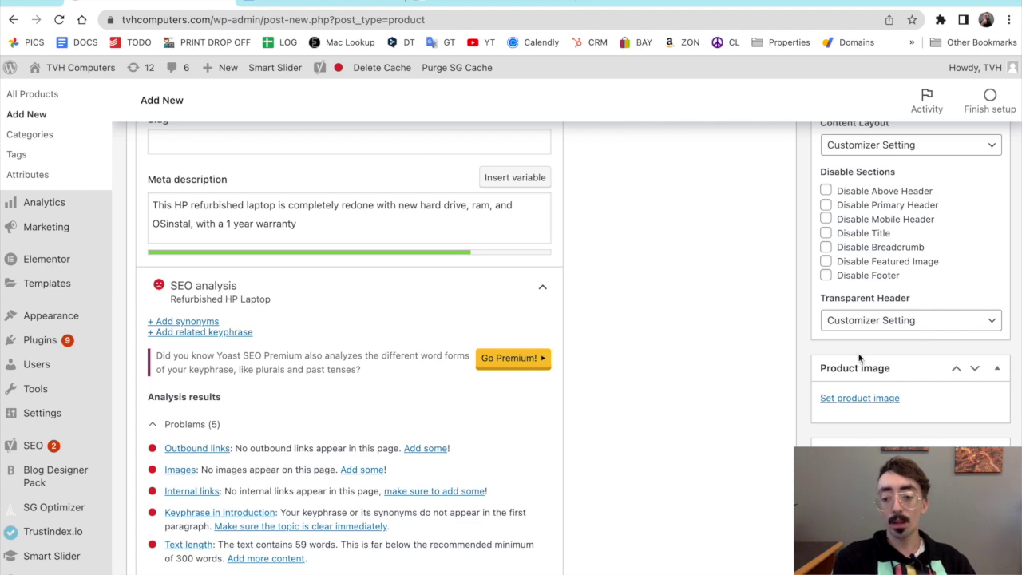
pyautogui.click(833, 399)
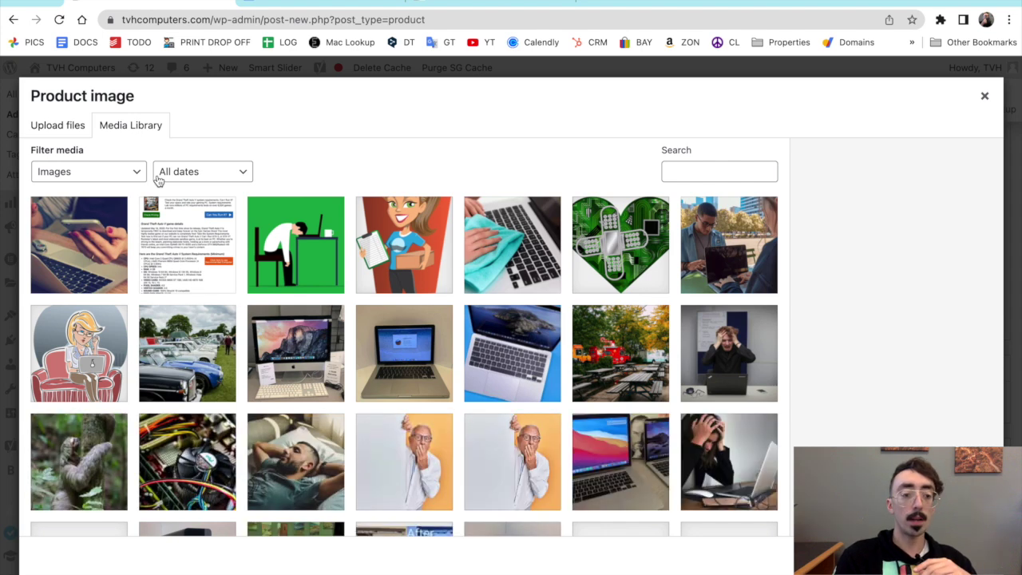
# Choose the silver MacBook photo from the Media Library and check its 411 KB, 2560×2560 details
pyautogui.click(51, 125)
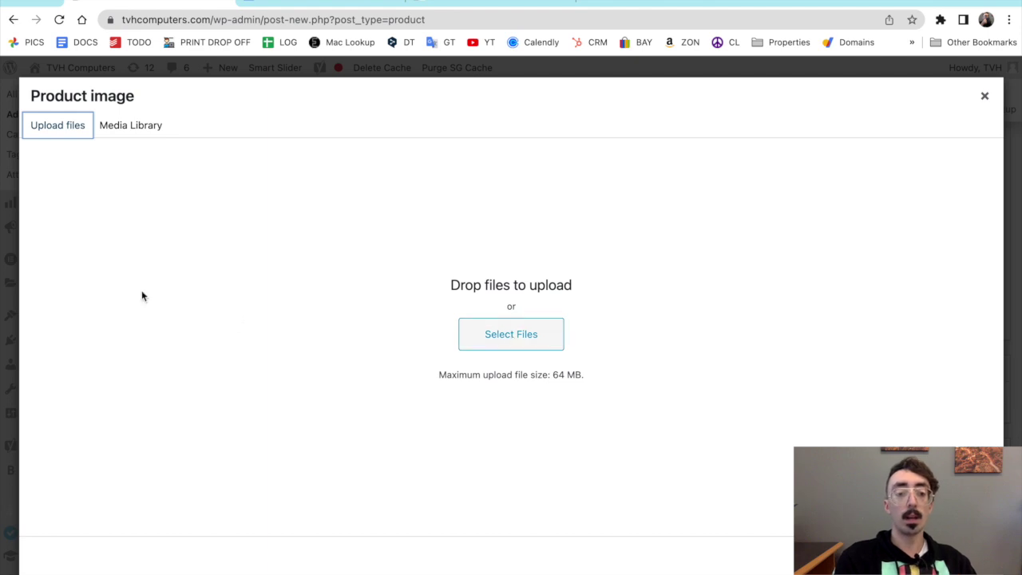
pyautogui.click(135, 128)
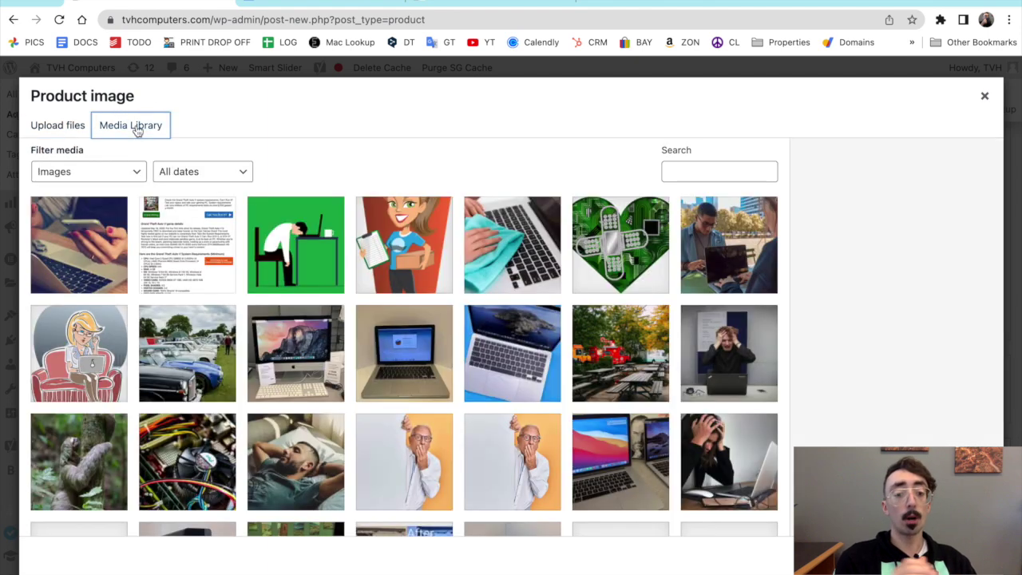
pyautogui.click(426, 348)
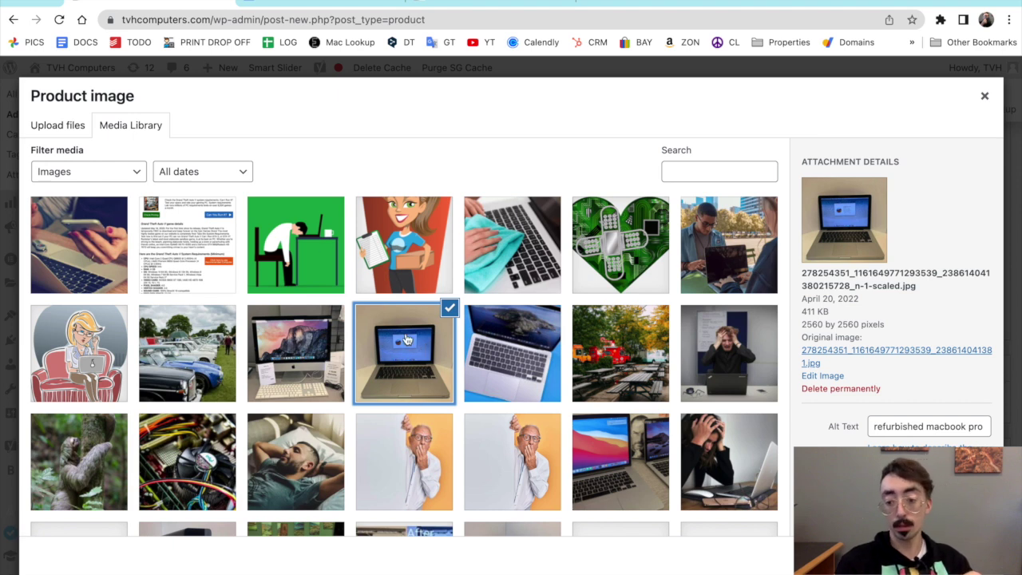
pyautogui.scroll(-1, 815, 436)
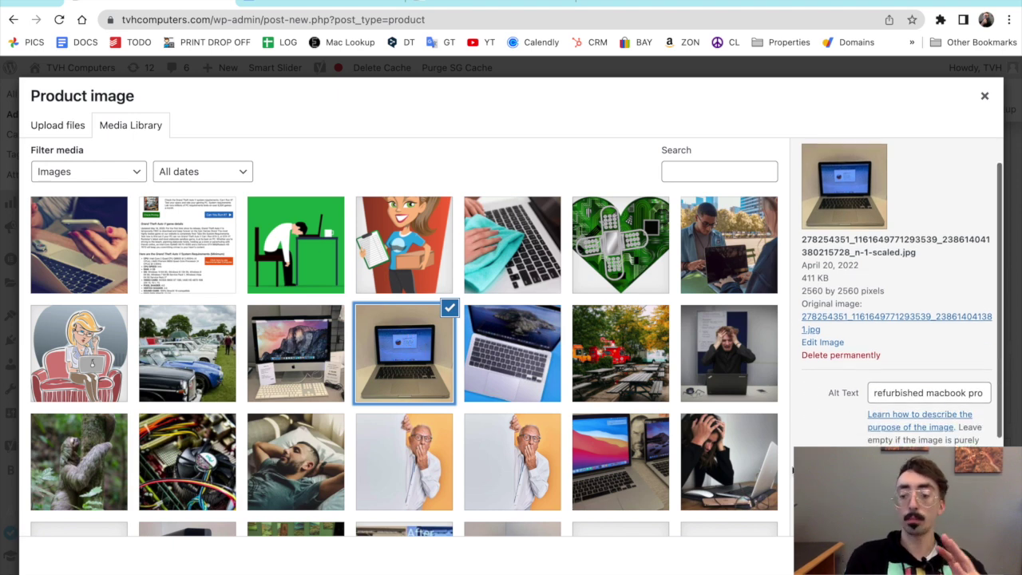
pyautogui.scroll(-1, 792, 471)
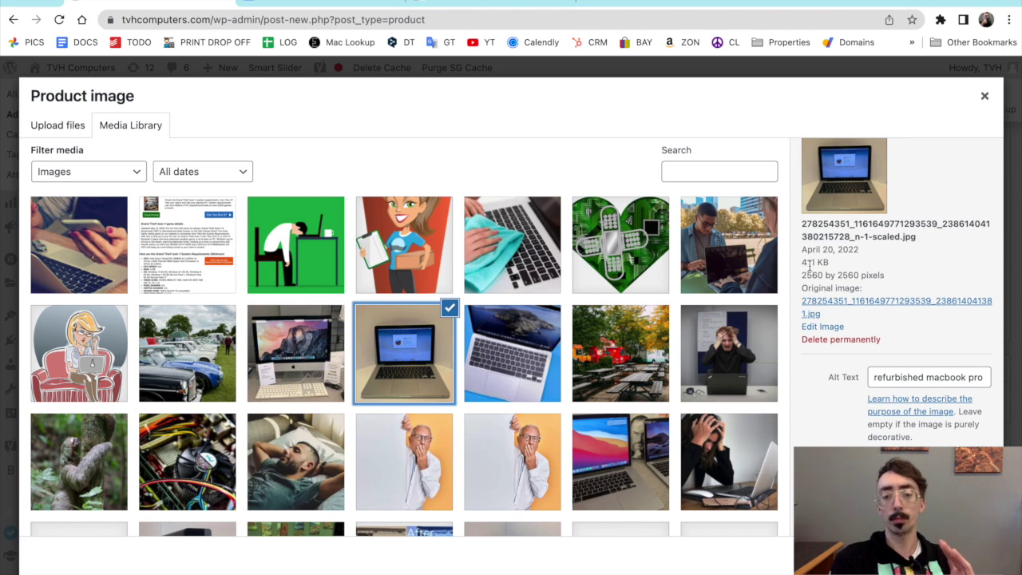
pyautogui.moveTo(819, 262); pyautogui.dragTo(803, 263)
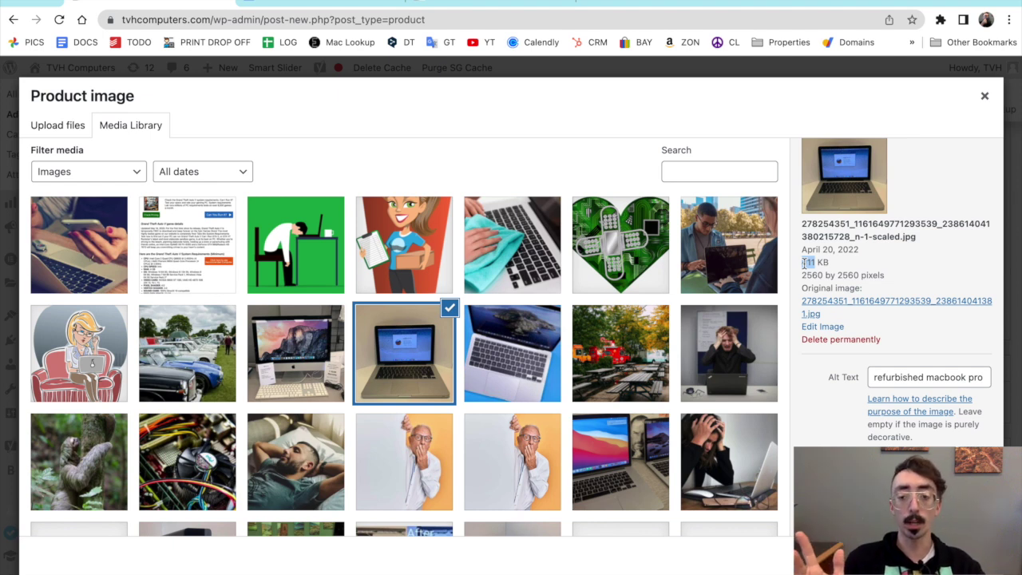
pyautogui.moveTo(804, 261); pyautogui.dragTo(801, 262)
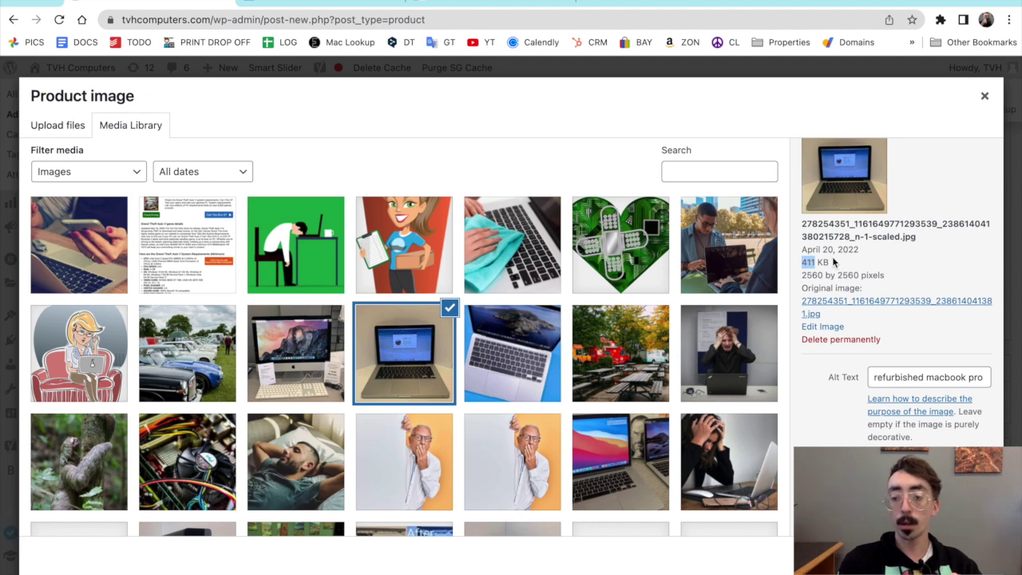
# Confirm the image's alt text and title read 'refurbished macbook pro', then close the picker
pyautogui.click(838, 272)
pyautogui.scroll(-1, 839, 275)
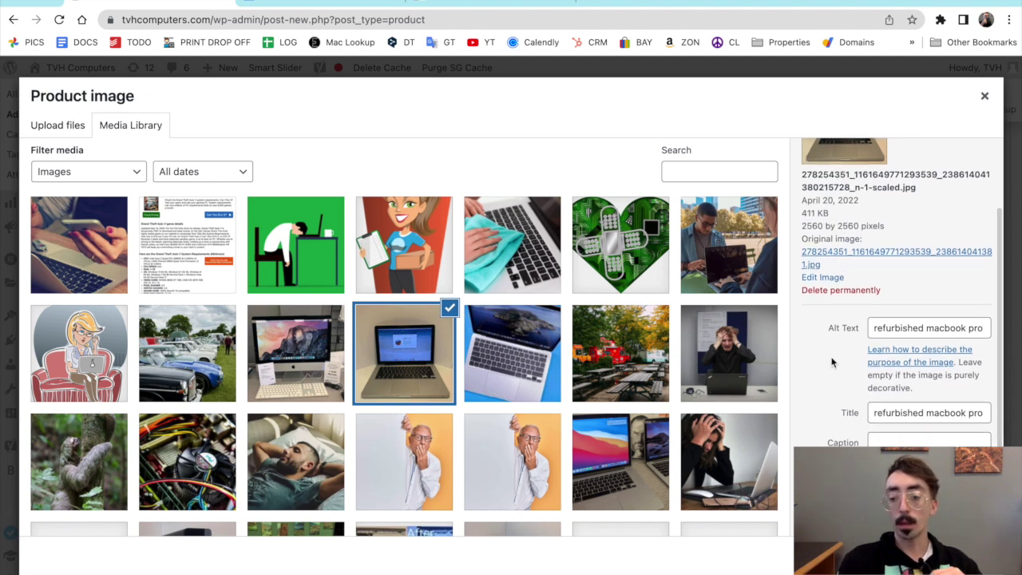
pyautogui.scroll(-1, 831, 361)
pyautogui.scroll(2, 831, 360)
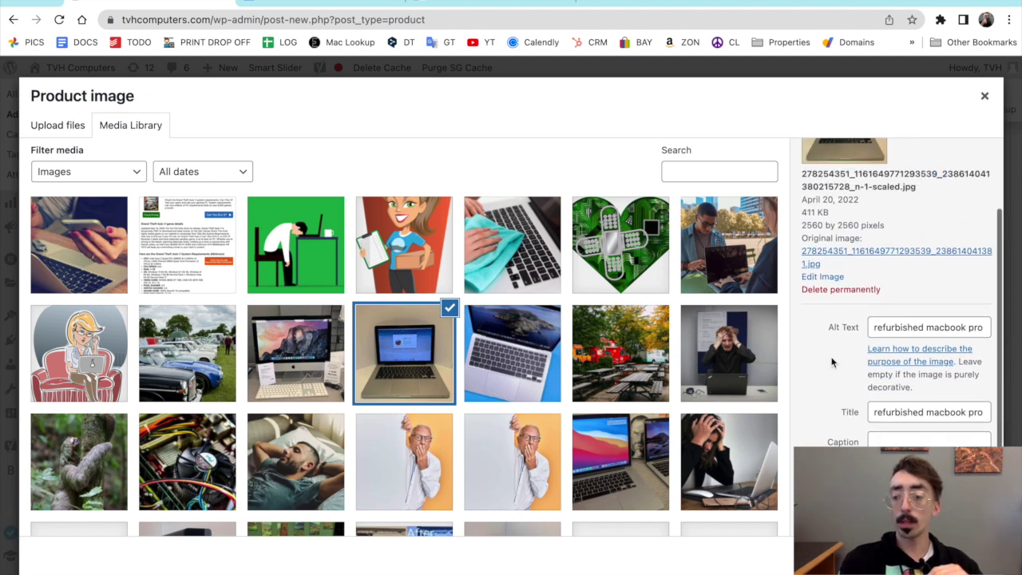
pyautogui.click(914, 341)
pyautogui.click(901, 430)
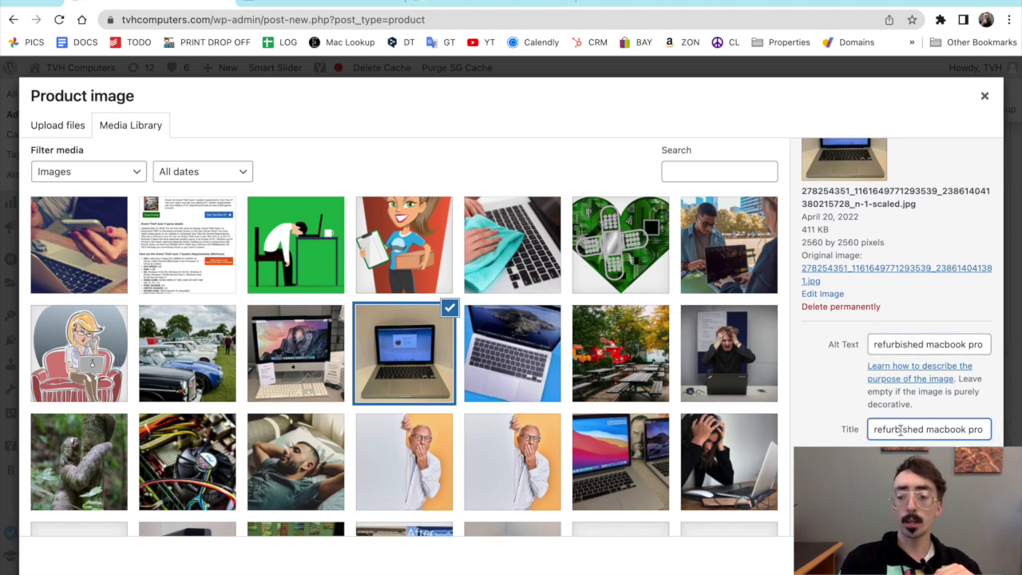
pyautogui.click(924, 345)
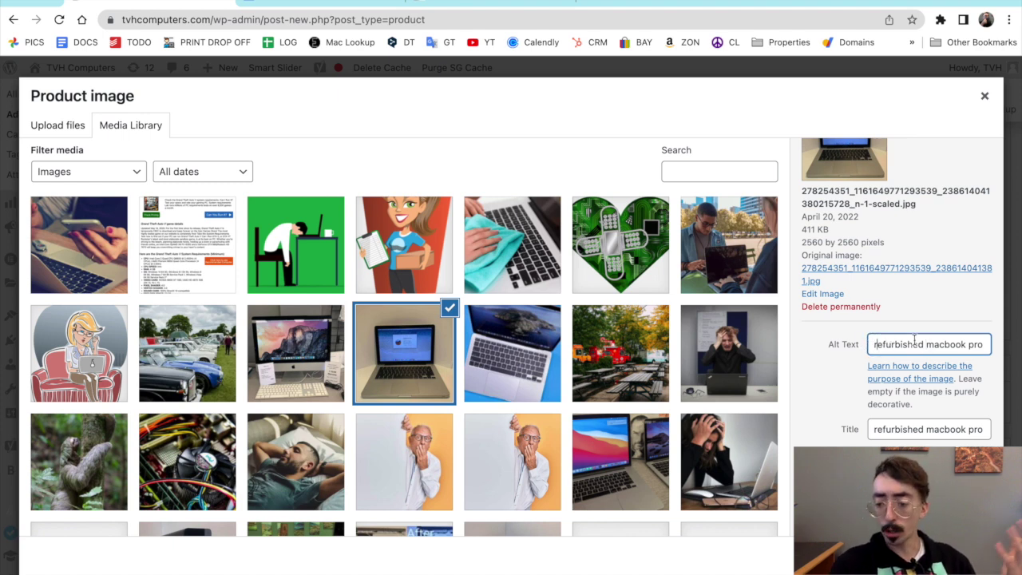
pyautogui.click(898, 428)
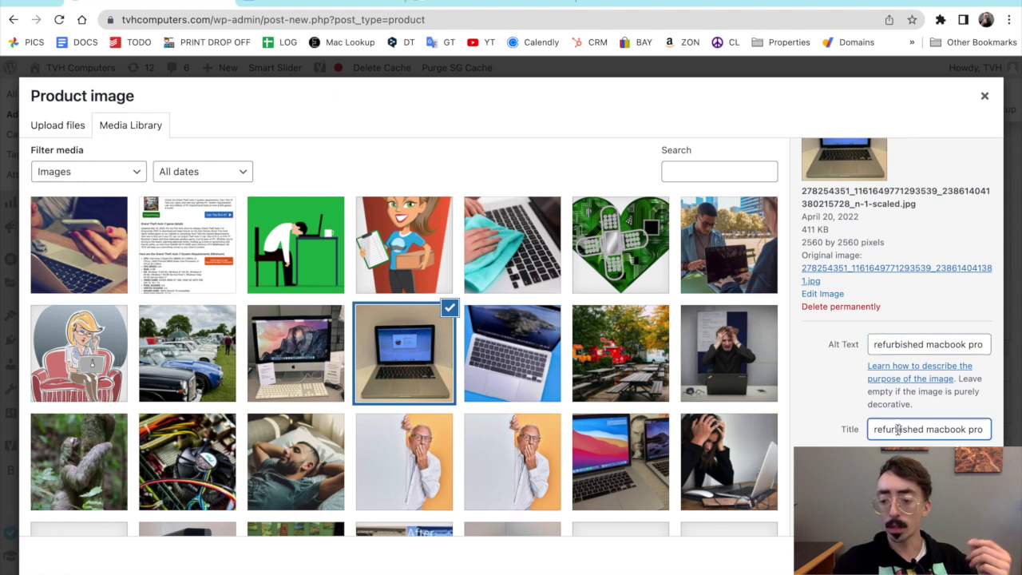
pyautogui.click(944, 342)
pyautogui.click(922, 428)
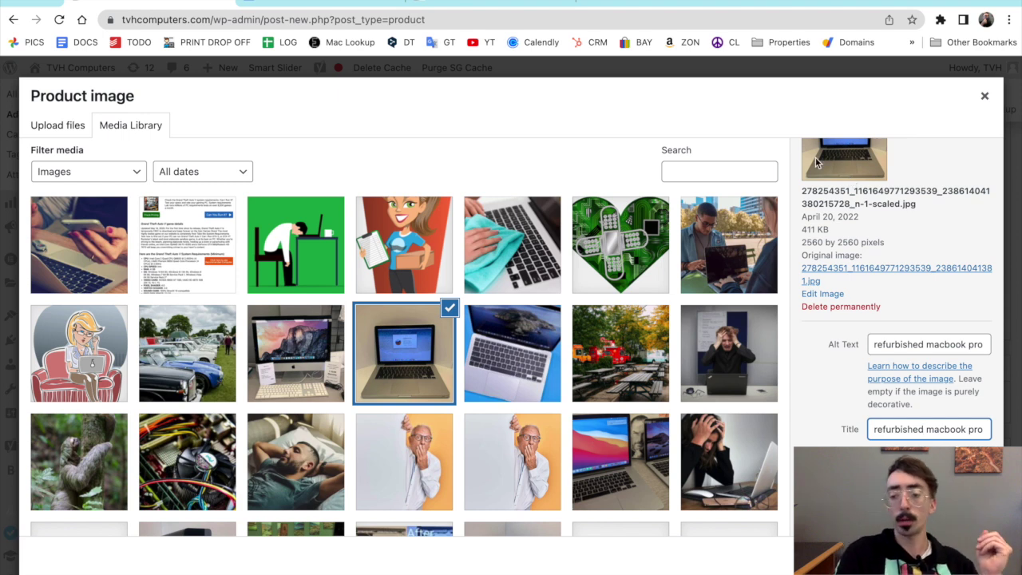
pyautogui.scroll(-2, 834, 371)
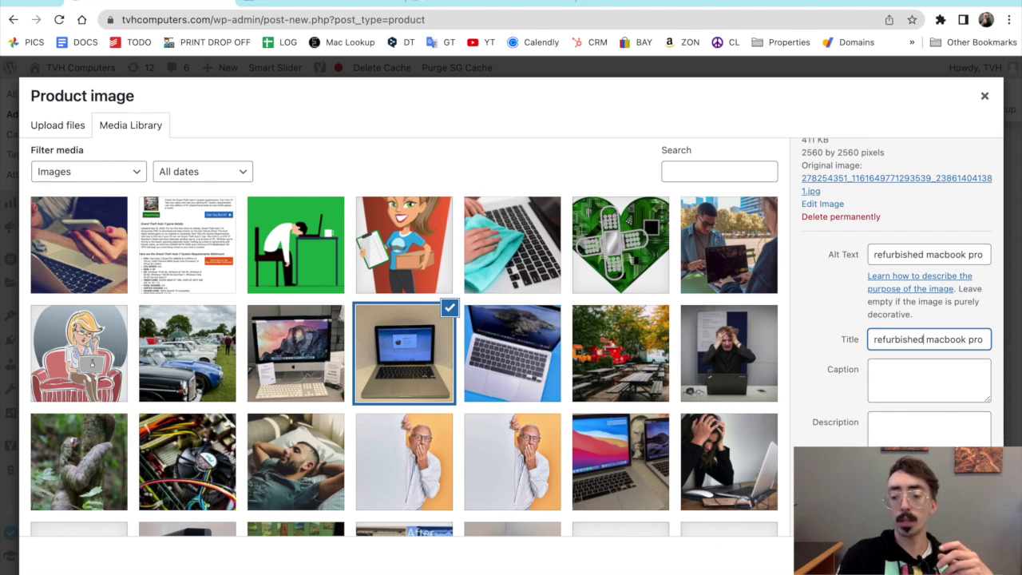
pyautogui.press('Escape')
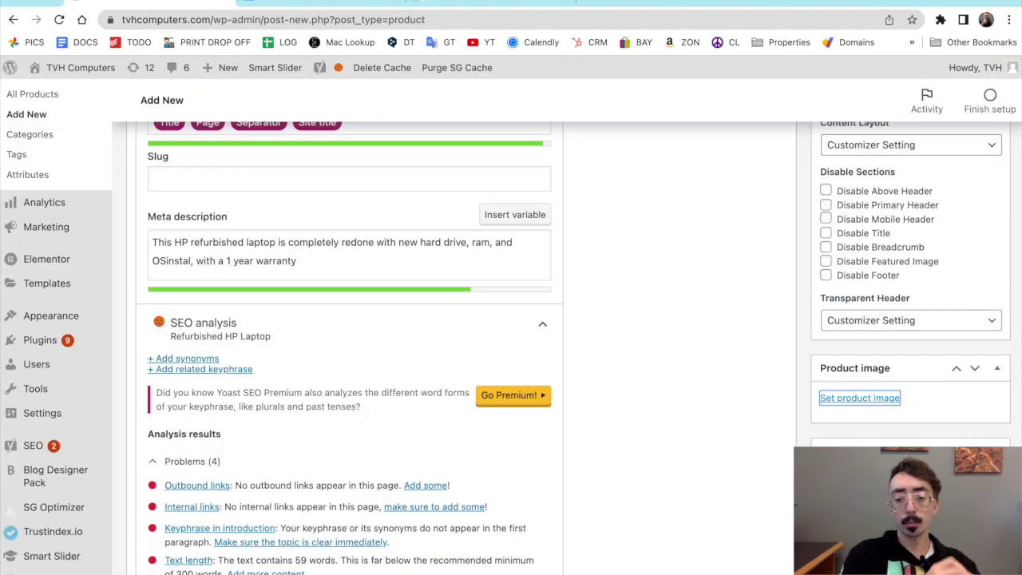
# Publish the Refurbished HP Laptop - 15" Intel Core i7 8gb ram SSD product
pyautogui.scroll(15, 693, 460)
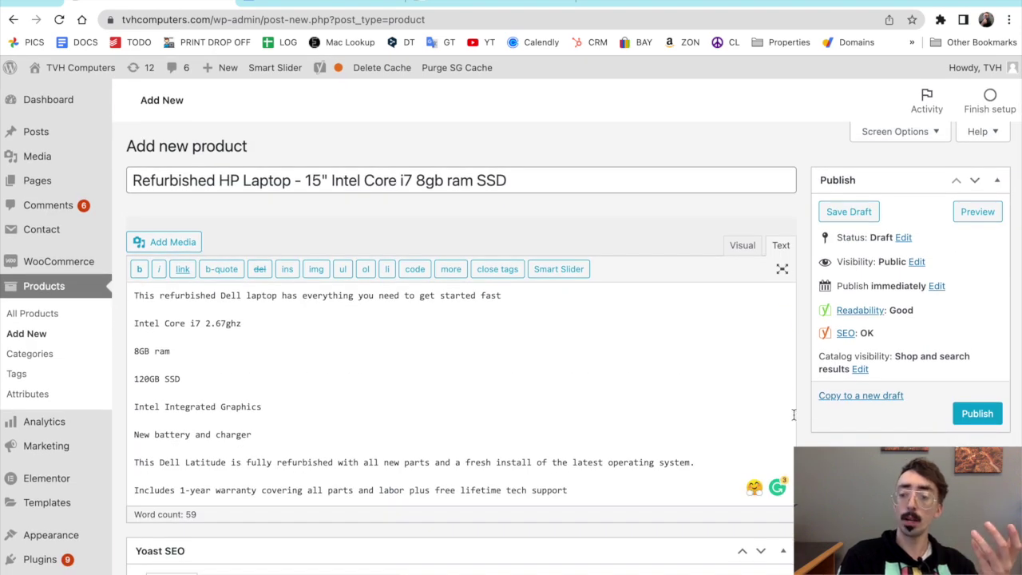
pyautogui.click(974, 415)
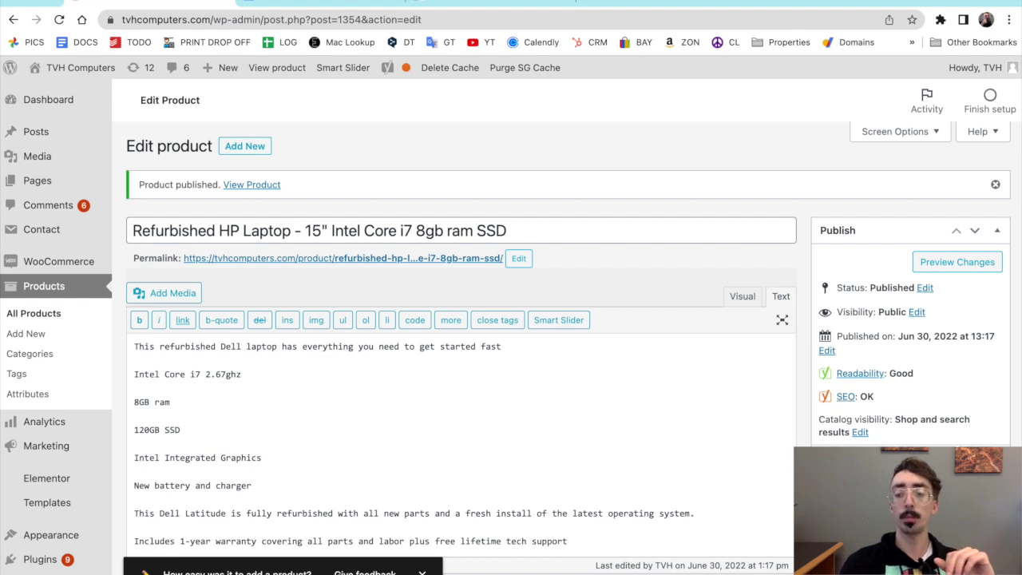
pyautogui.click(490, 5)
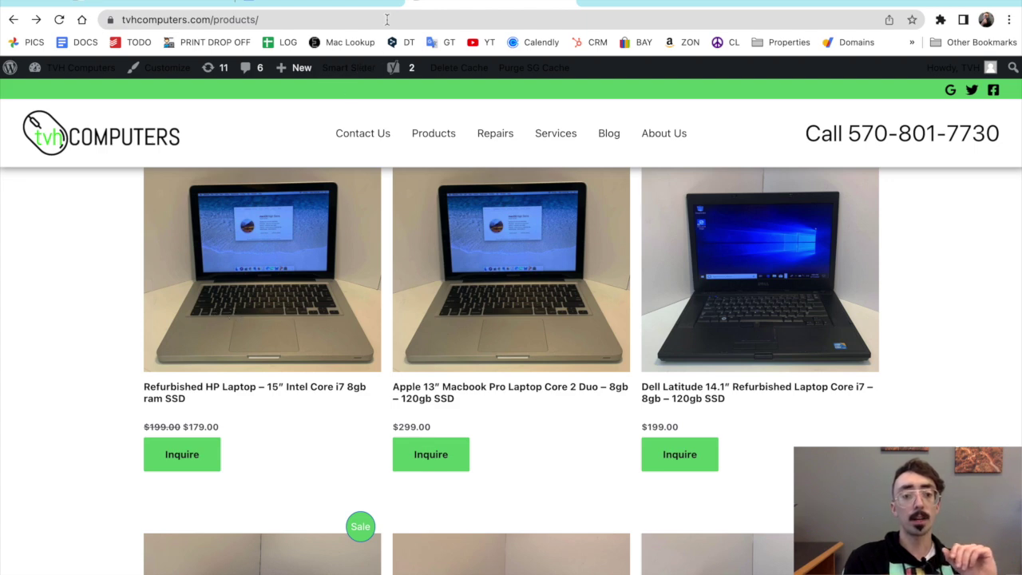
pyautogui.click(182, 2)
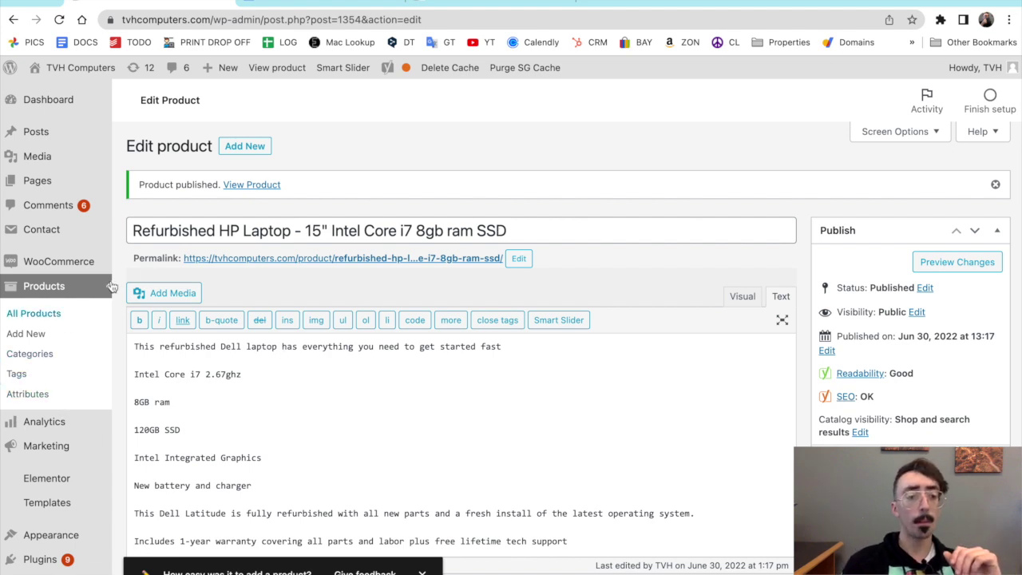
# Open All Products and find the new HP laptop at the top, $199 reduced to $179
pyautogui.moveTo(110, 422)
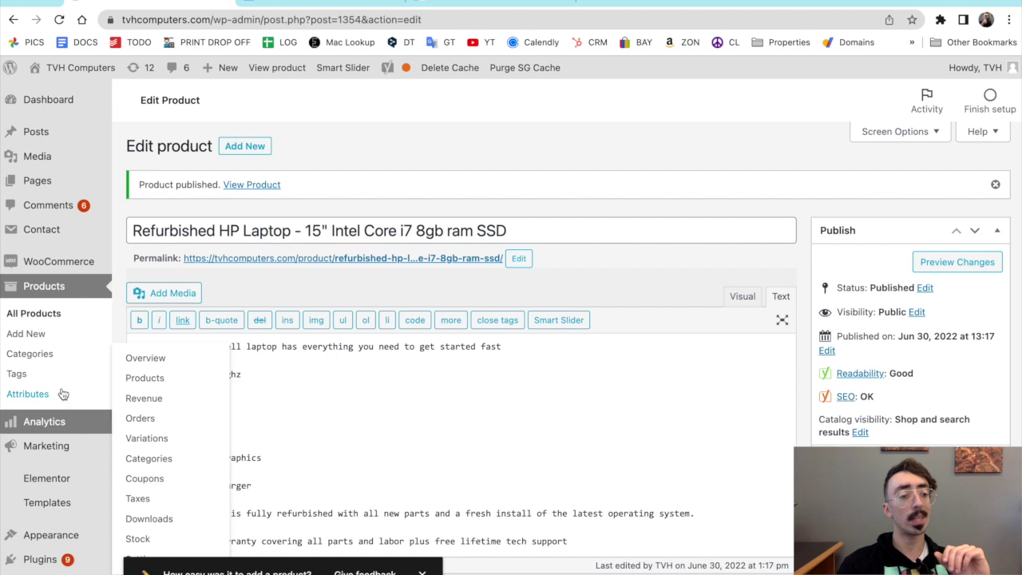
pyautogui.click(43, 289)
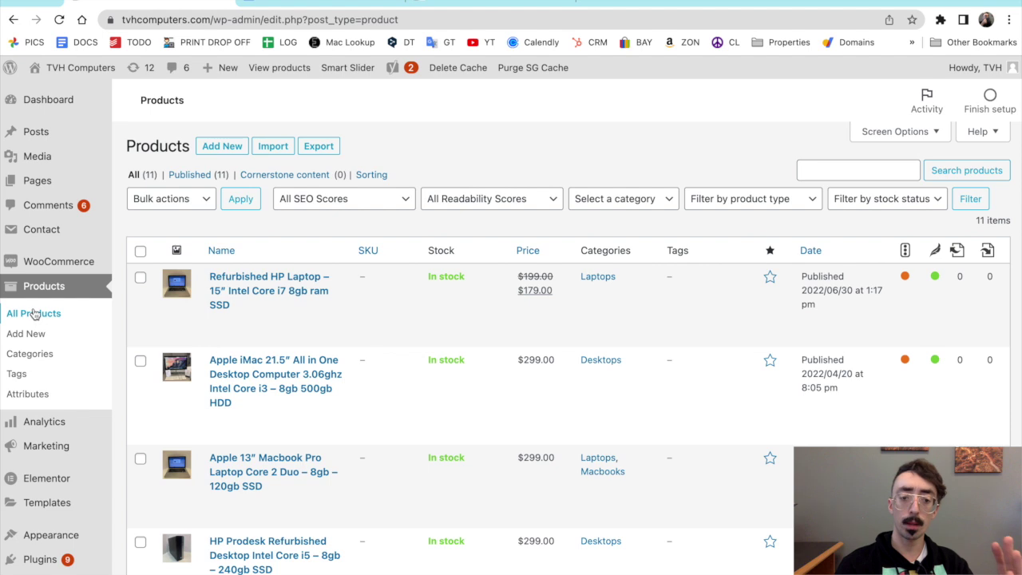
pyautogui.moveTo(399, 358)
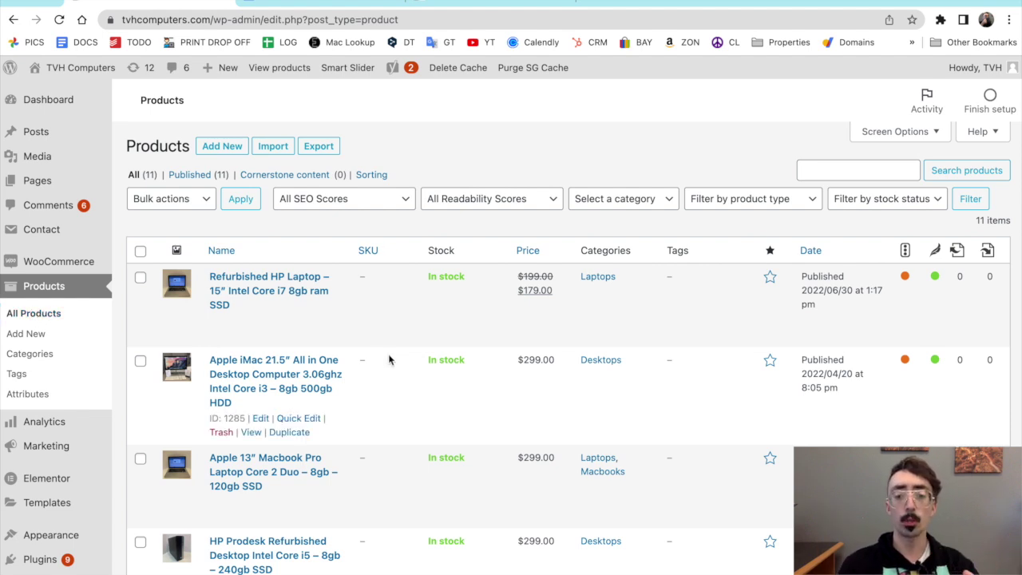
pyautogui.moveTo(363, 302)
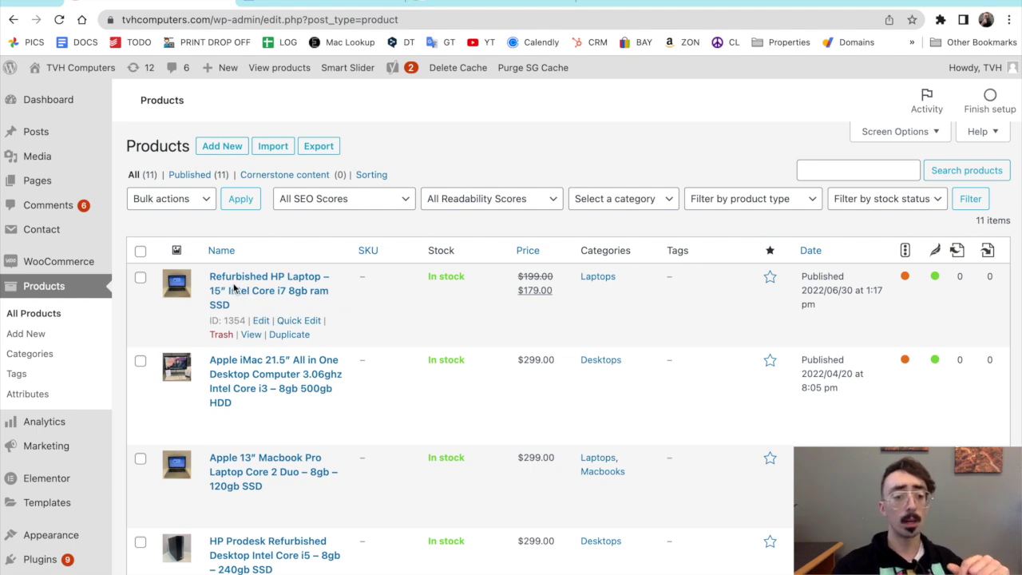
pyautogui.moveTo(362, 392)
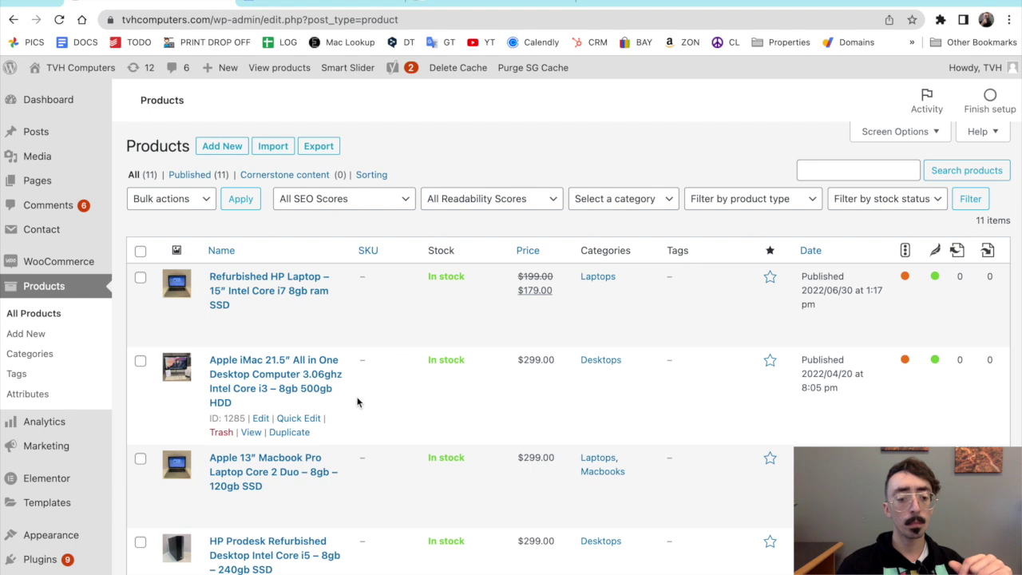
pyautogui.moveTo(372, 333)
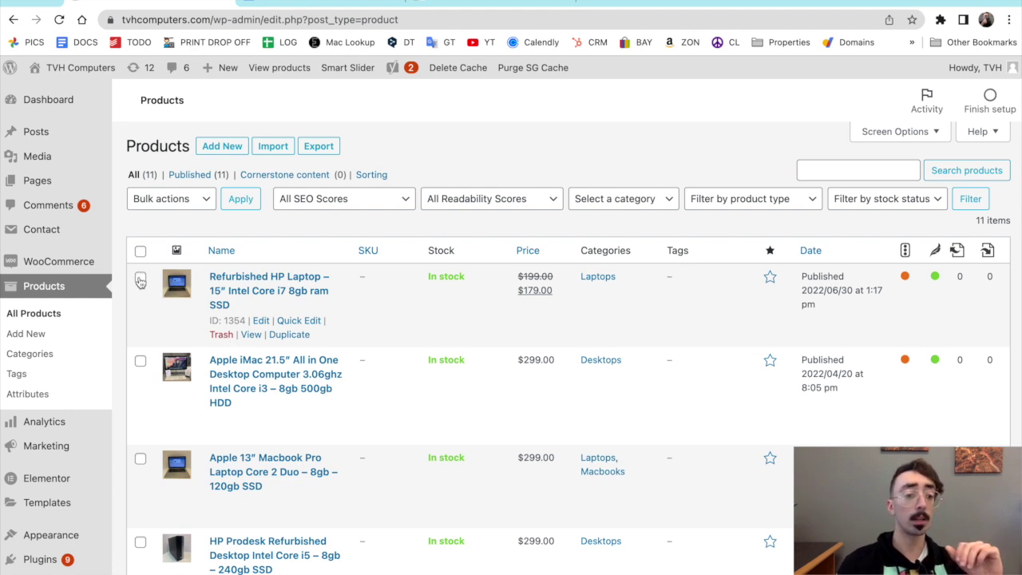
# Tick the Apple iMac listing alongside the already-ticked HP laptop
pyautogui.click(141, 361)
pyautogui.scroll(-2, 341, 407)
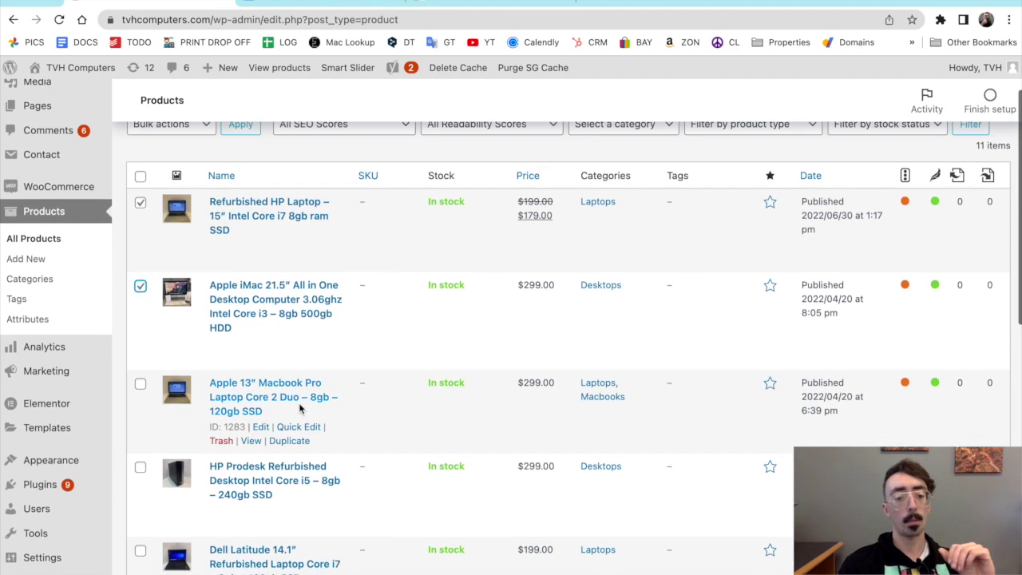
pyautogui.scroll(-2, 244, 407)
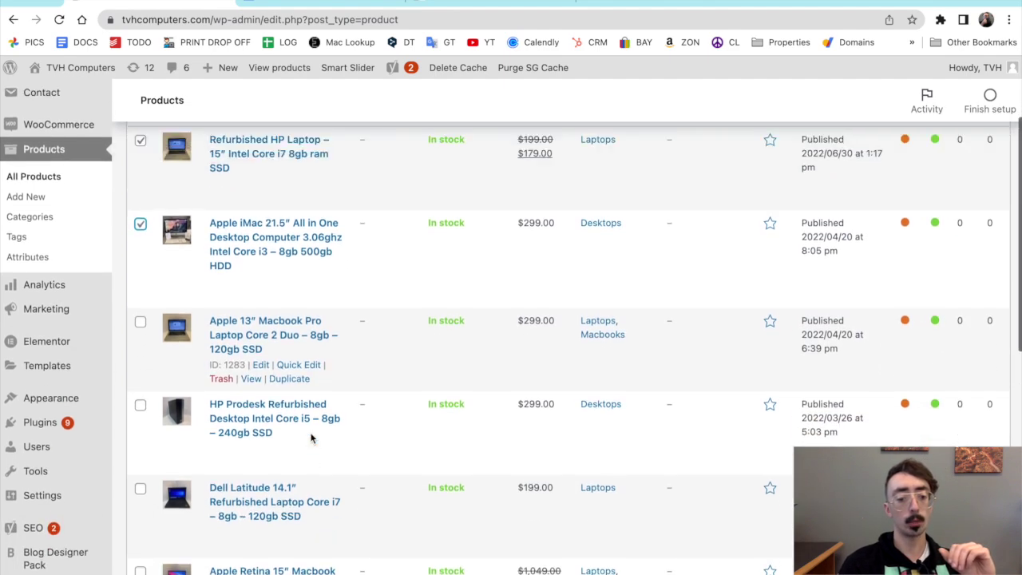
pyautogui.scroll(4, 272, 391)
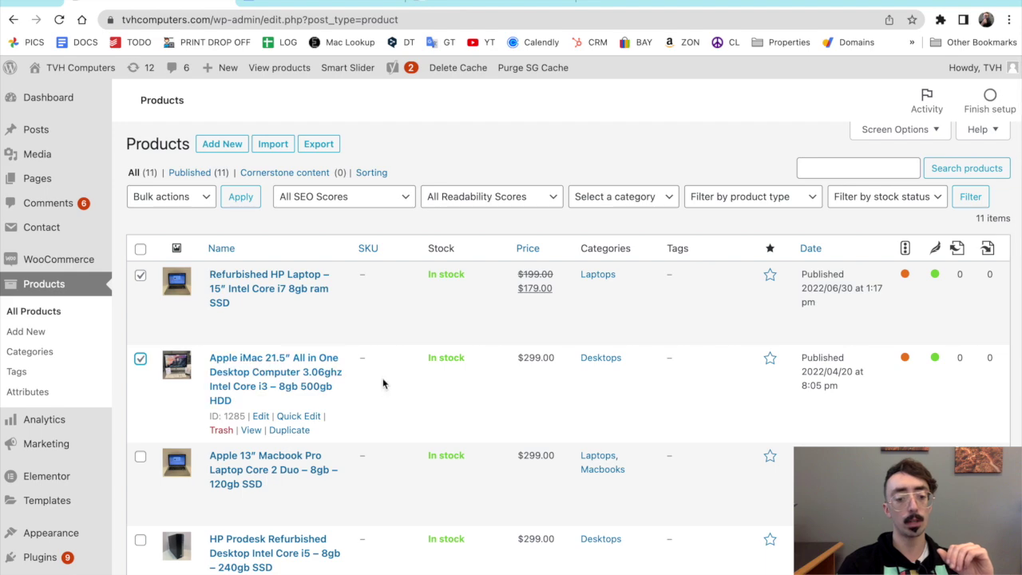
pyautogui.scroll(-5, 382, 384)
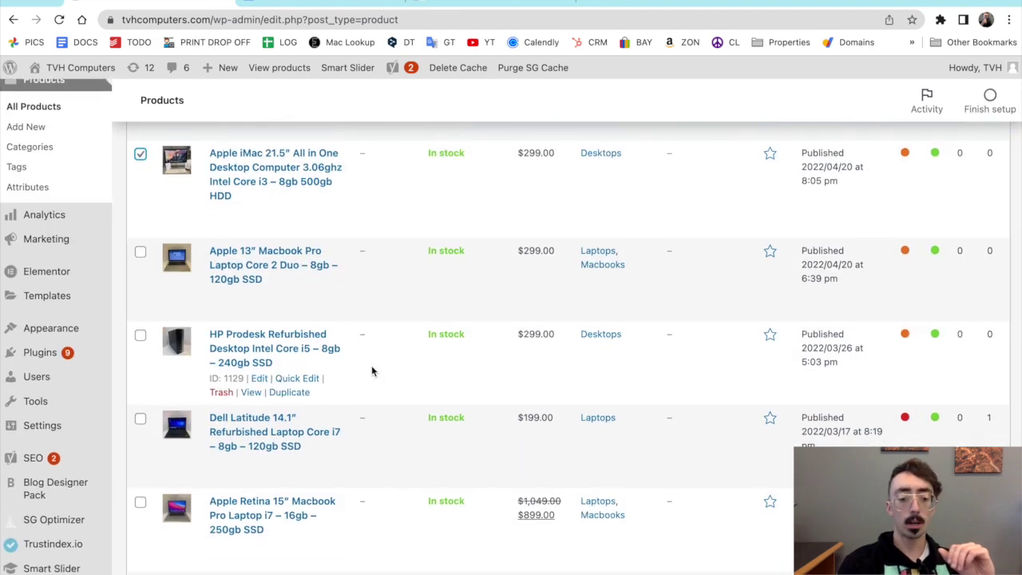
pyautogui.scroll(-3, 372, 370)
pyautogui.scroll(4, 371, 370)
pyautogui.scroll(3, 372, 367)
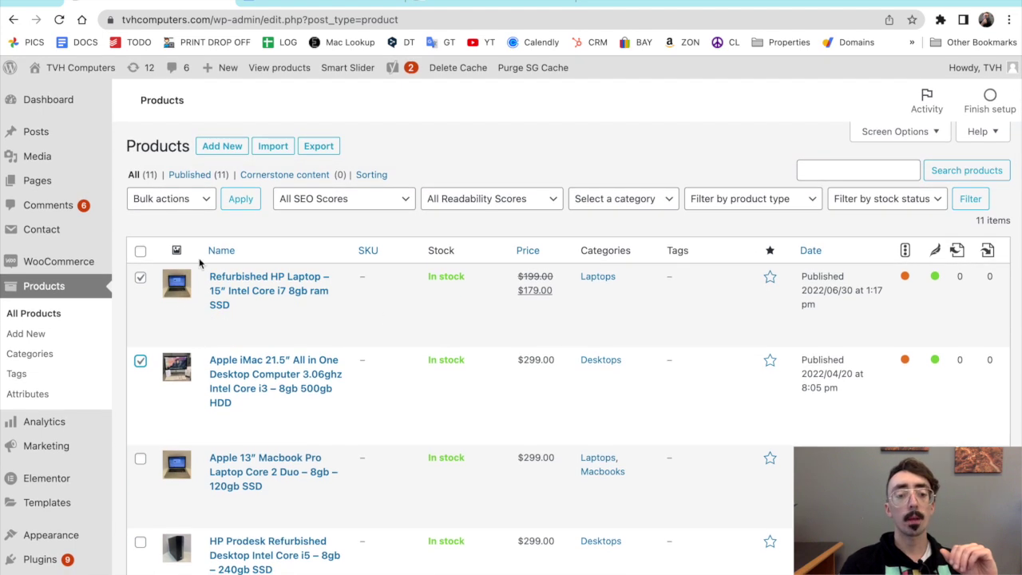
# Apply the Move to Trash bulk action to the ticked HP laptop and Apple iMac
pyautogui.click(174, 199)
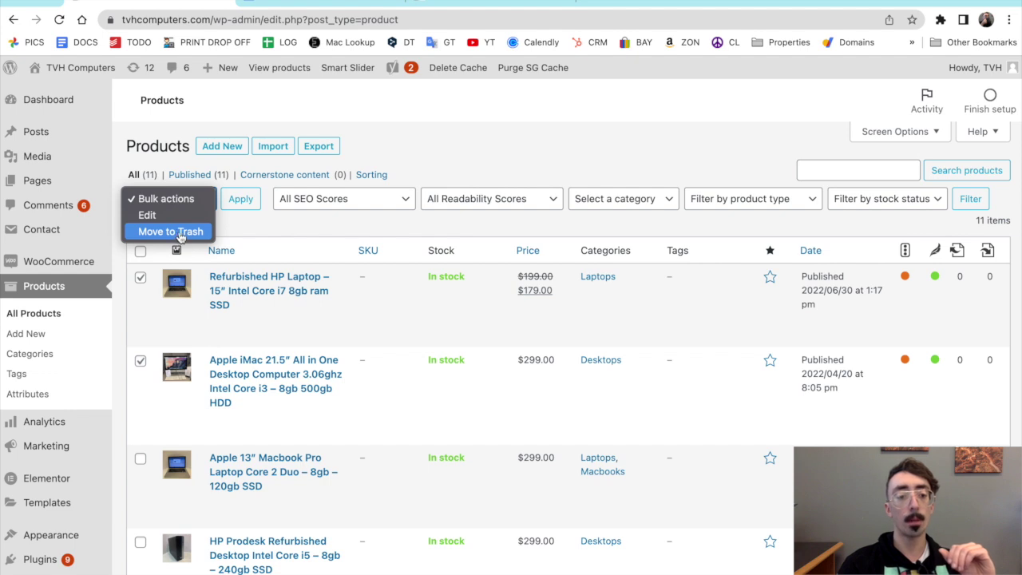
pyautogui.click(248, 227)
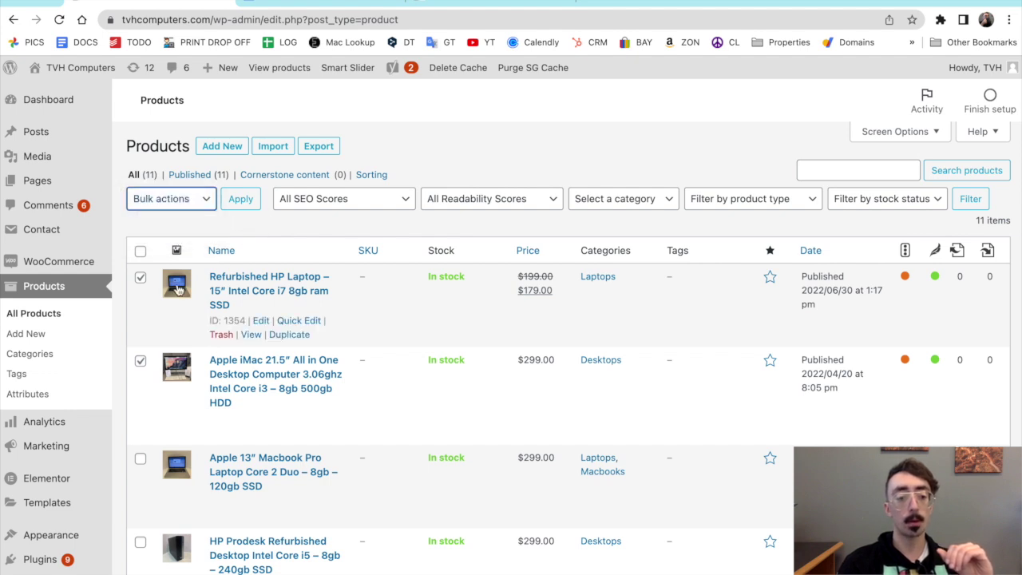
pyautogui.click(139, 364)
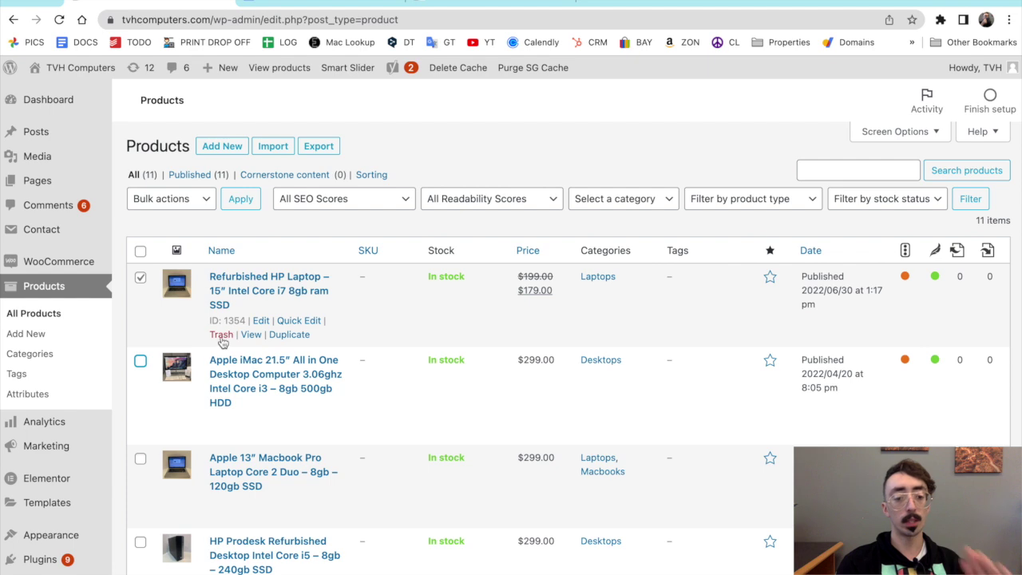
pyautogui.click(140, 364)
pyautogui.click(175, 203)
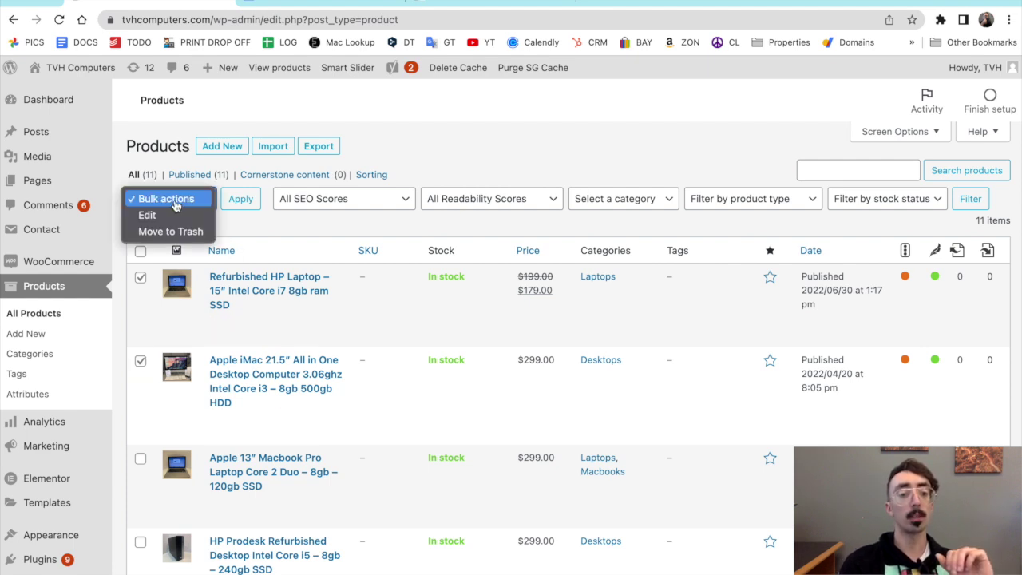
pyautogui.click(171, 230)
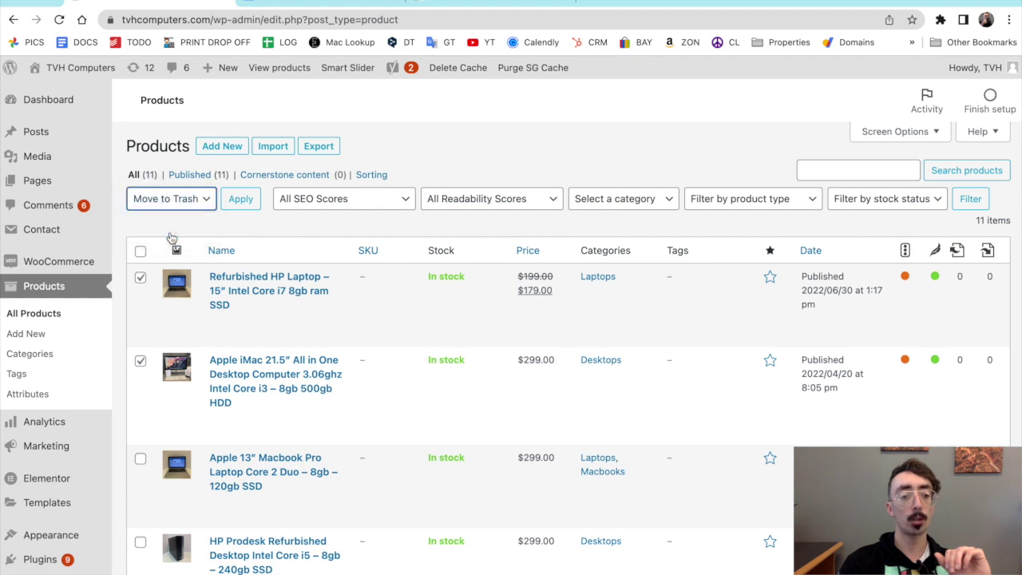
pyautogui.click(241, 200)
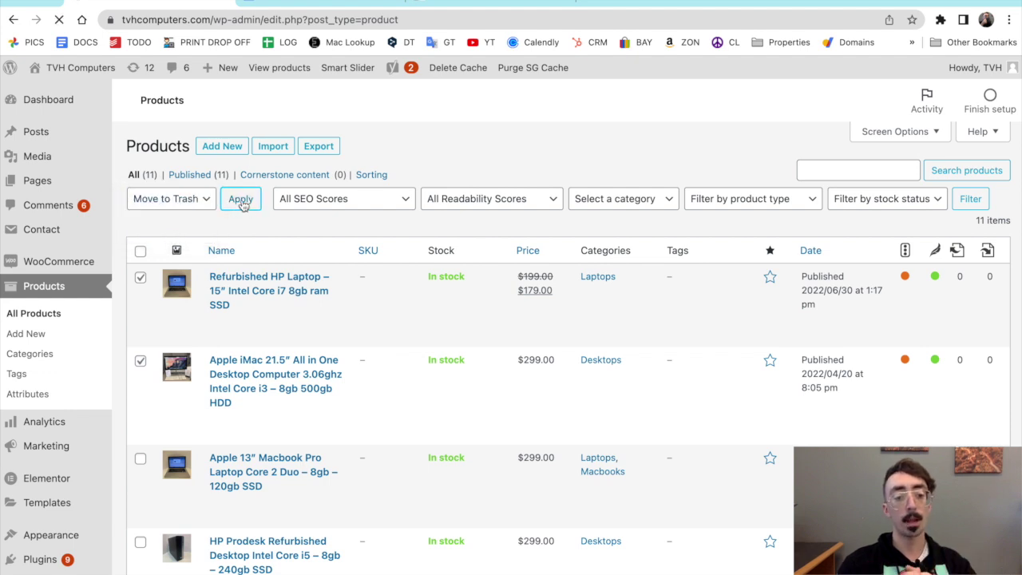